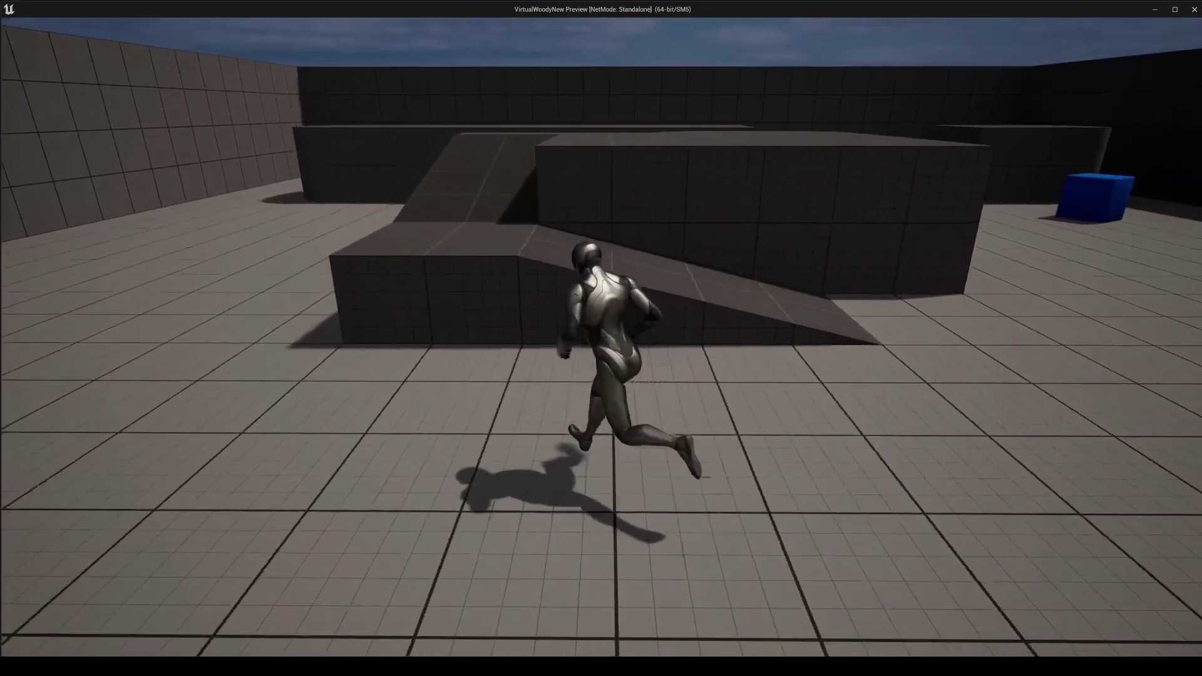
pyautogui.press('space')
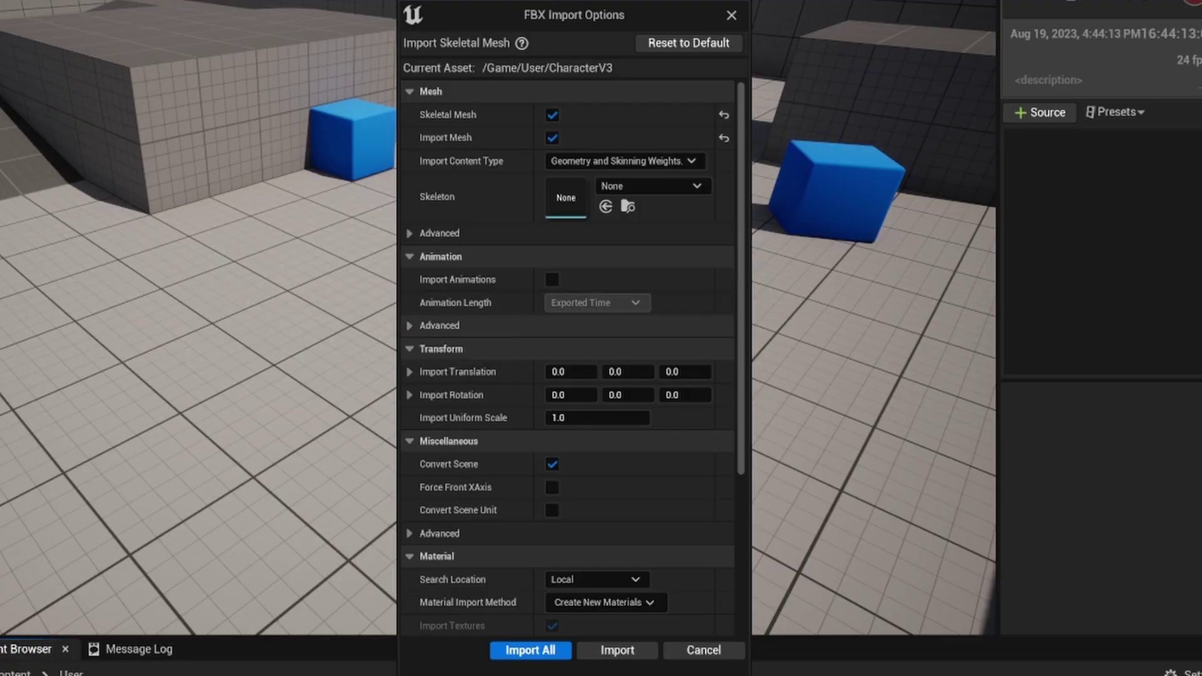
# Step: In the advanced mesh import options for CharacterV3, enable Import Morph Targets and set the normal import method to Import Normals
pyautogui.click(438, 233)
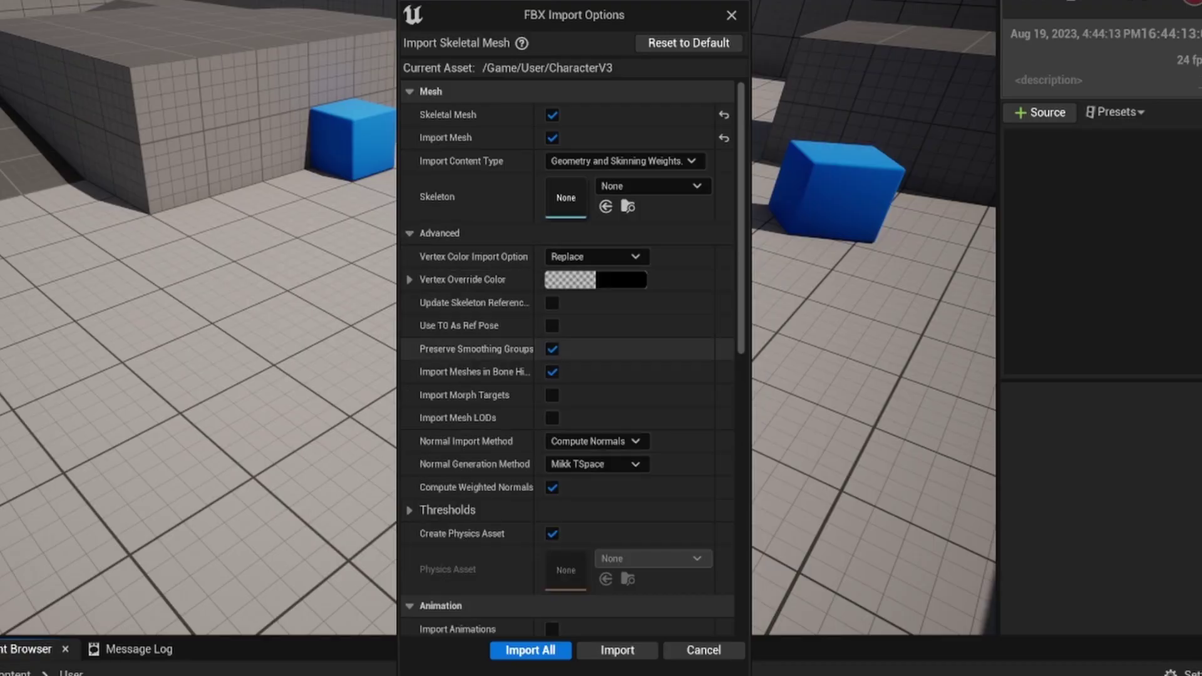
pyautogui.click(552, 395)
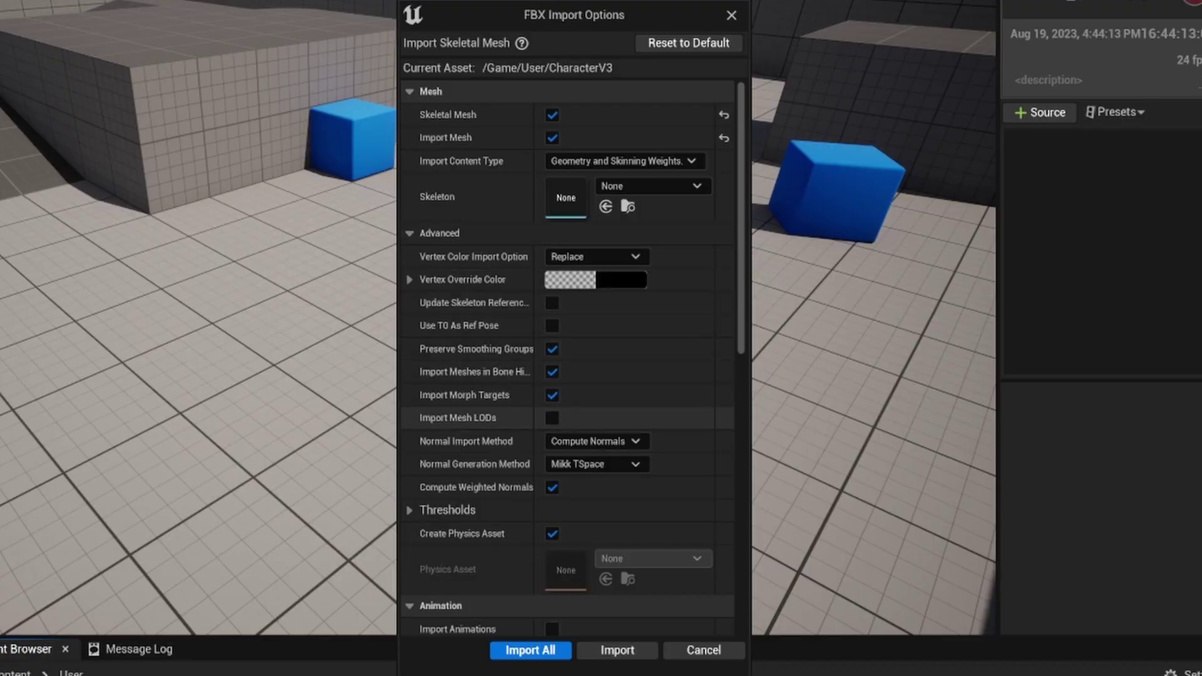
pyautogui.click(594, 441)
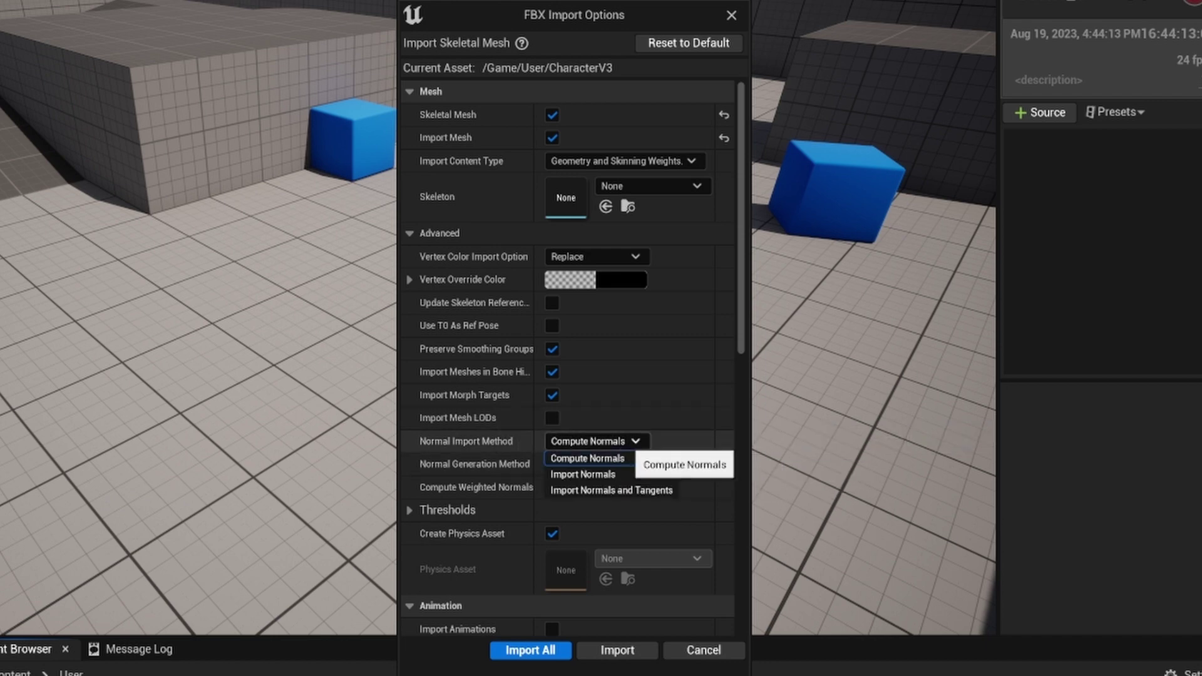
pyautogui.click(579, 473)
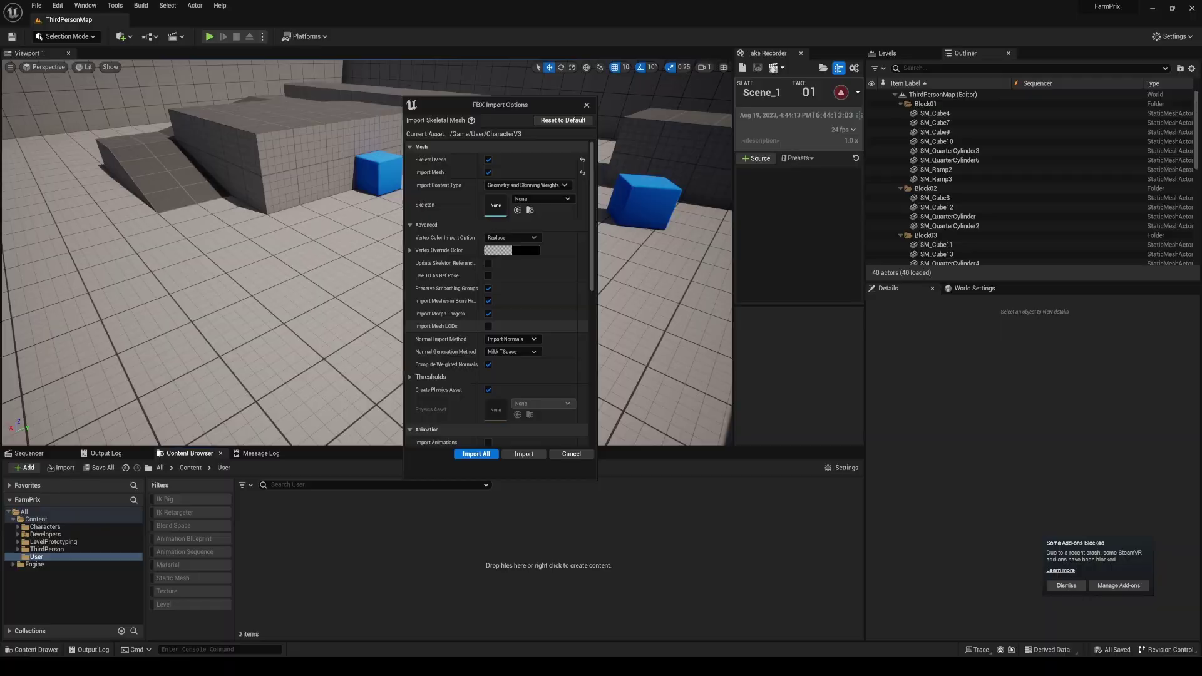
# Step: Review the remaining FBX import settings and open the material Search Location choices
pyautogui.scroll(-5, 497, 288)
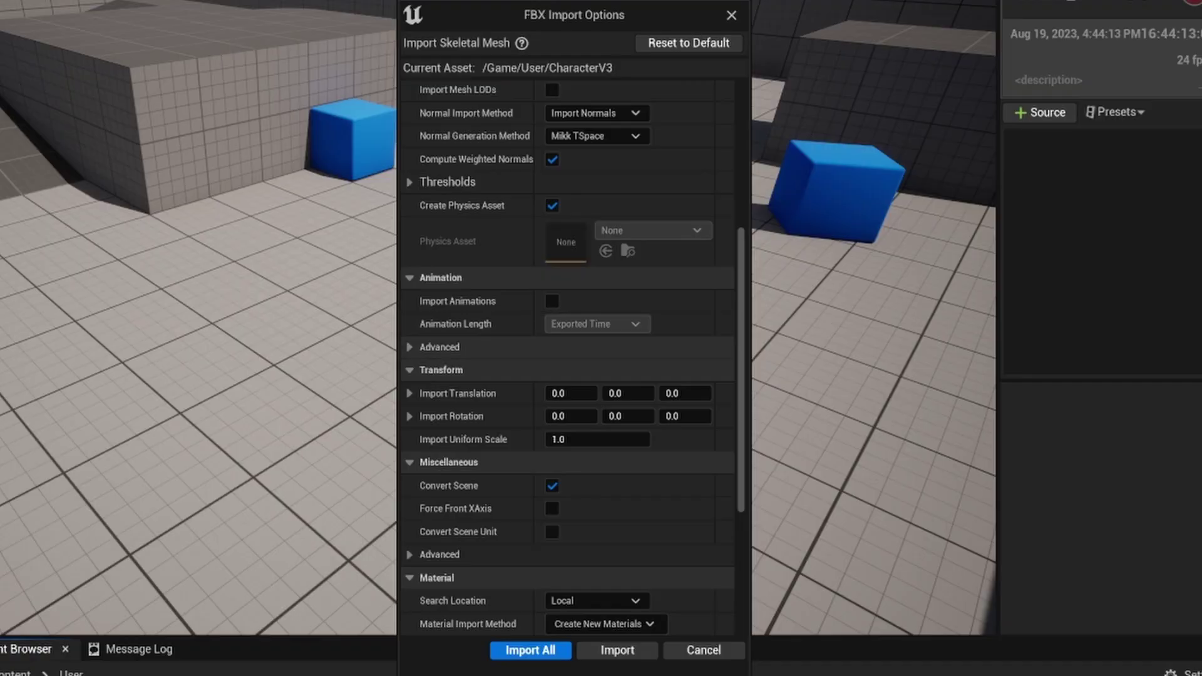
pyautogui.scroll(-4, 498, 288)
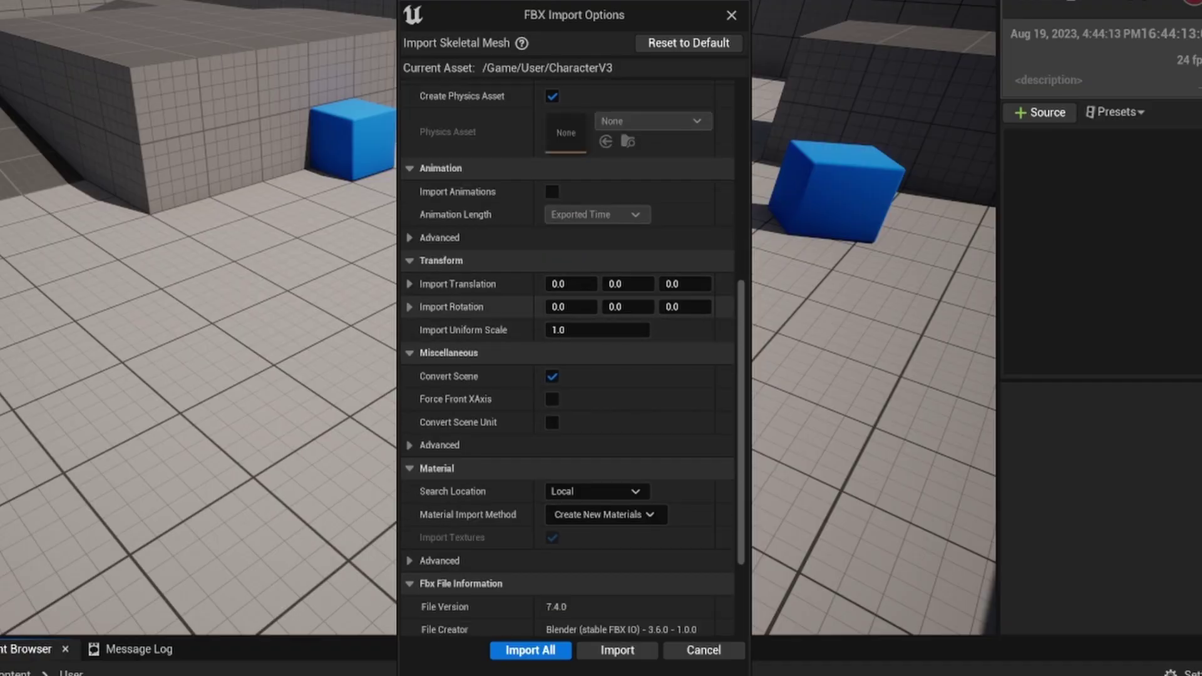
pyautogui.scroll(-1, 595, 476)
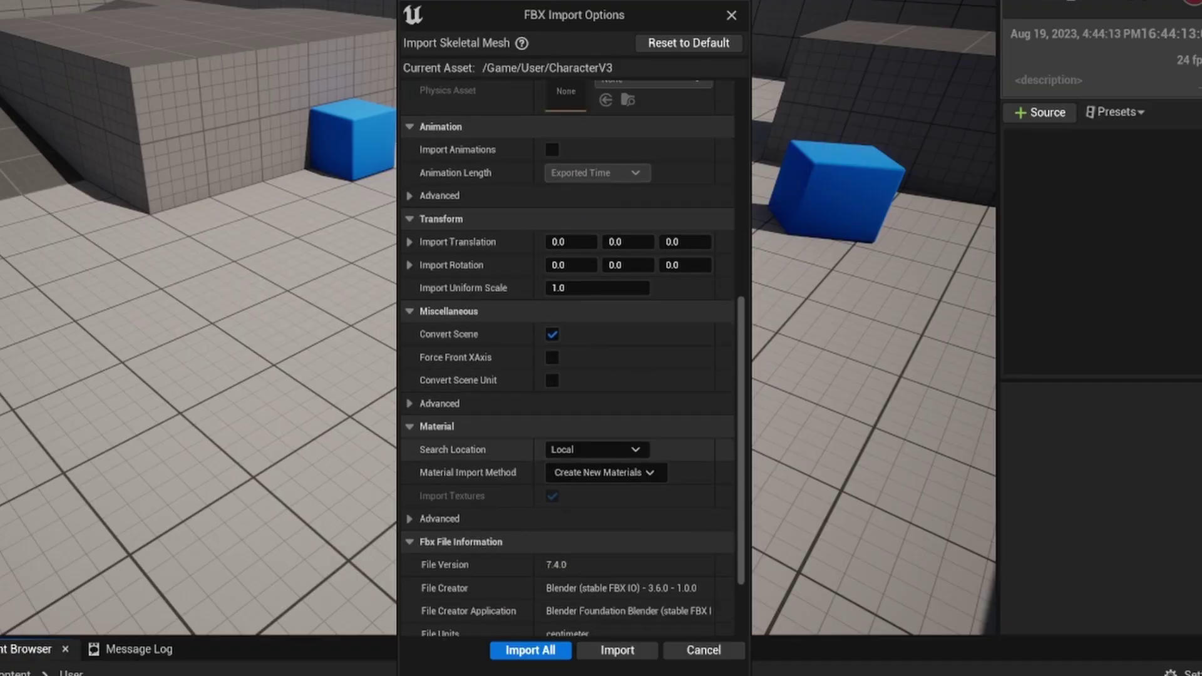
pyautogui.click(595, 449)
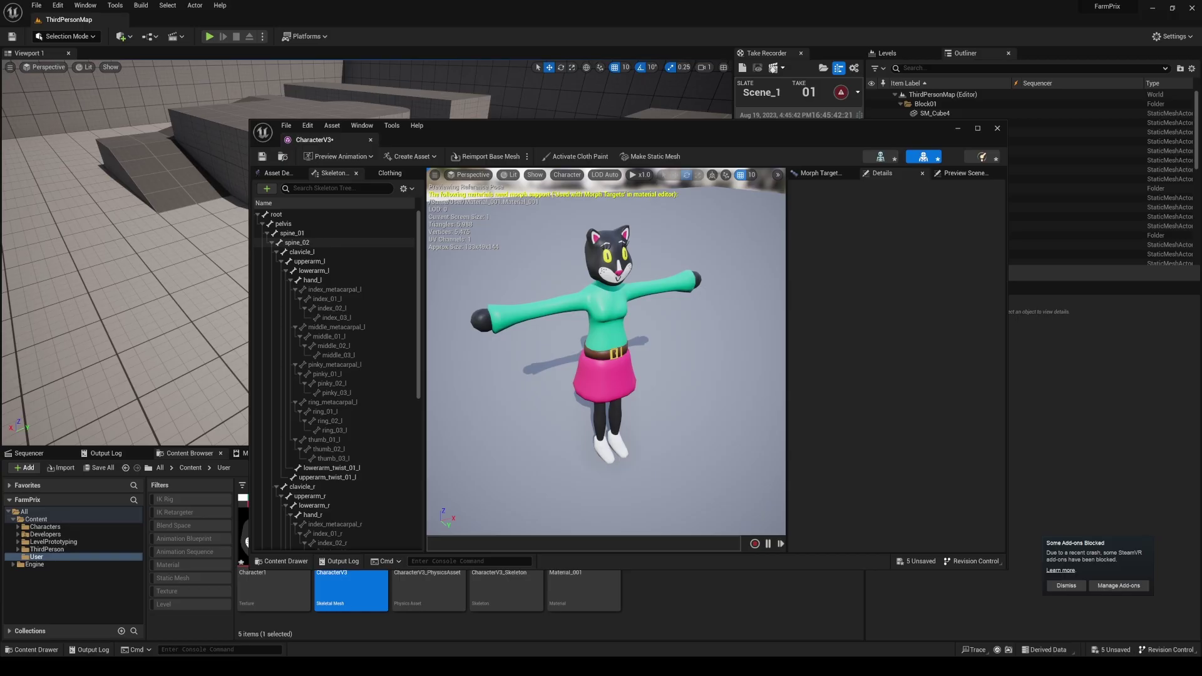
# Step: Test the arm deformation of CharacterV3 by rotating the upperarm_l and lowerarm_l bones, and select hand_l
pyautogui.click(310, 261)
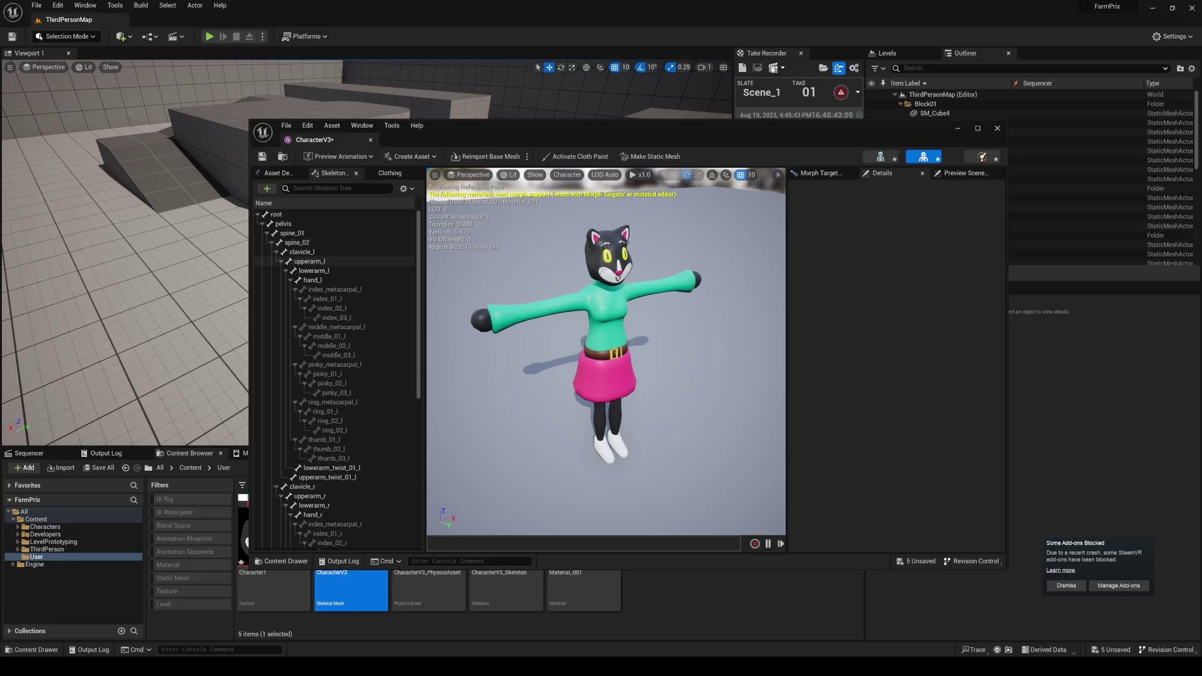
pyautogui.moveTo(634, 275); pyautogui.dragTo(621, 259)
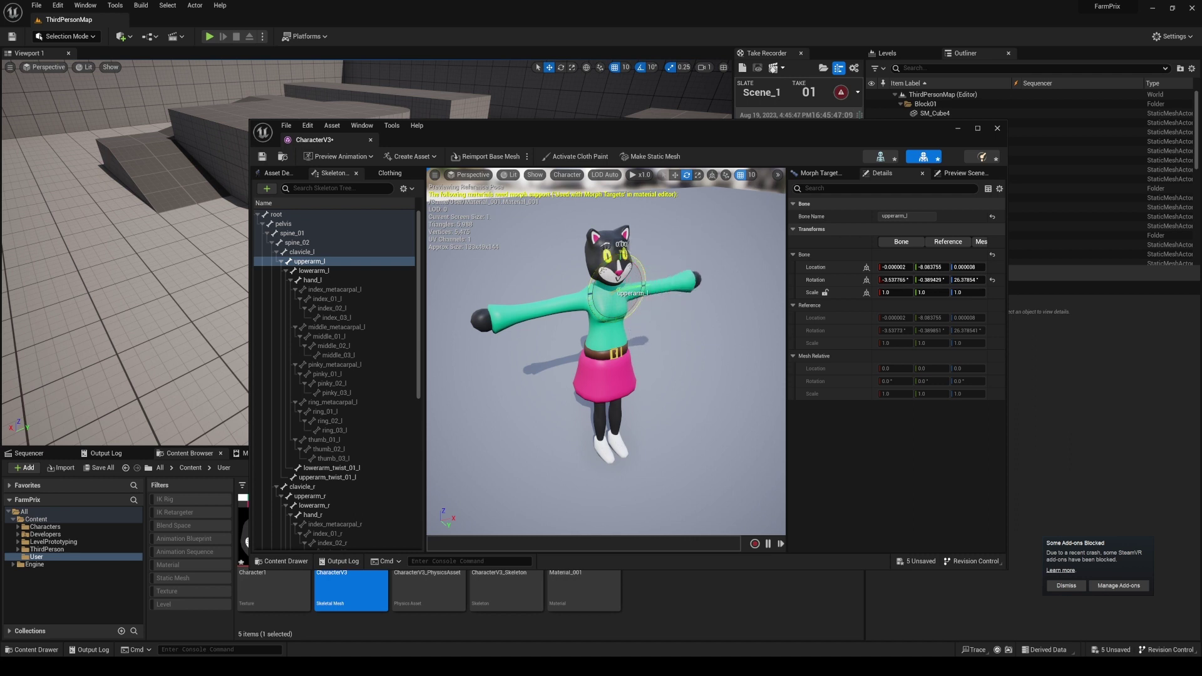
pyautogui.click(314, 270)
pyautogui.moveTo(674, 296); pyautogui.dragTo(628, 295)
pyautogui.click(313, 280)
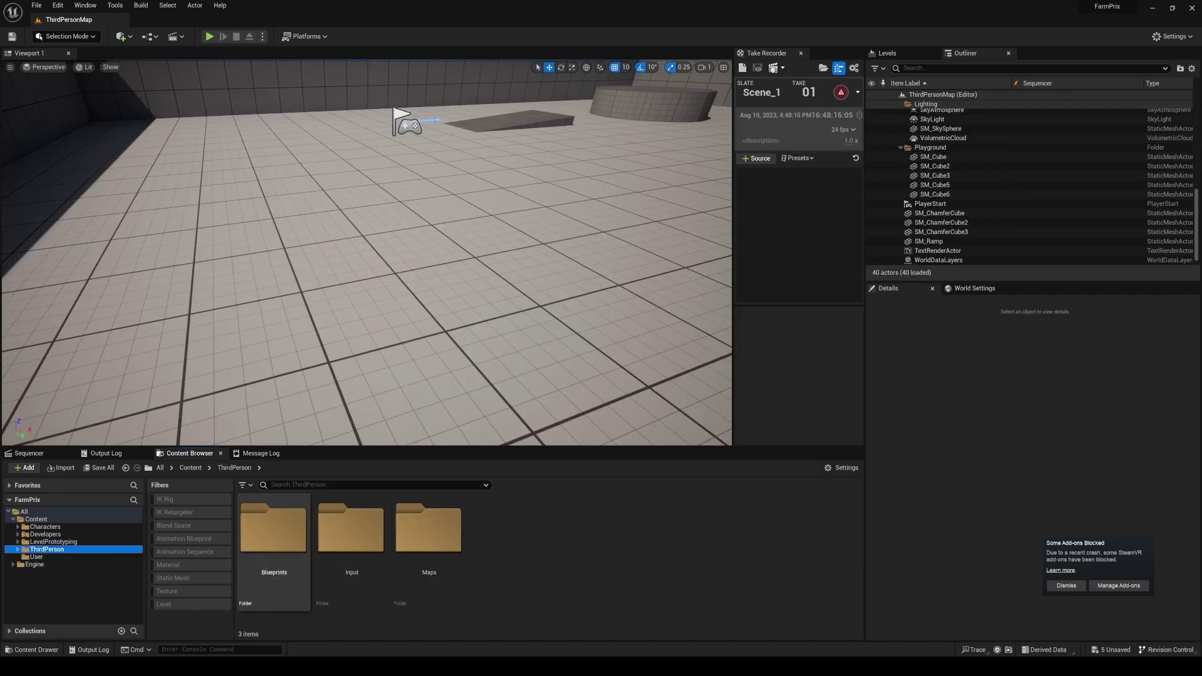
# Step: Open the BP_ThirdPersonCharacter blueprint from the ThirdPerson Blueprints folder to look it over, and minimize its window
pyautogui.click(274, 530)
pyautogui.doubleClick(273, 530)
pyautogui.doubleClick(273, 585)
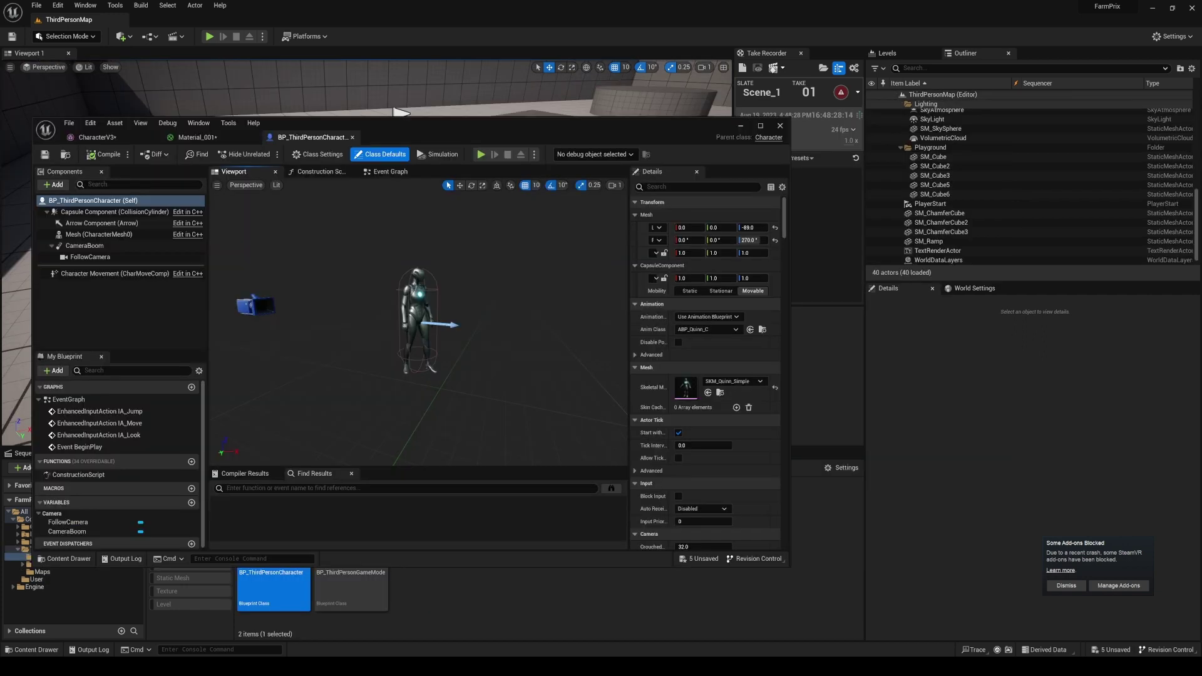
pyautogui.click(741, 125)
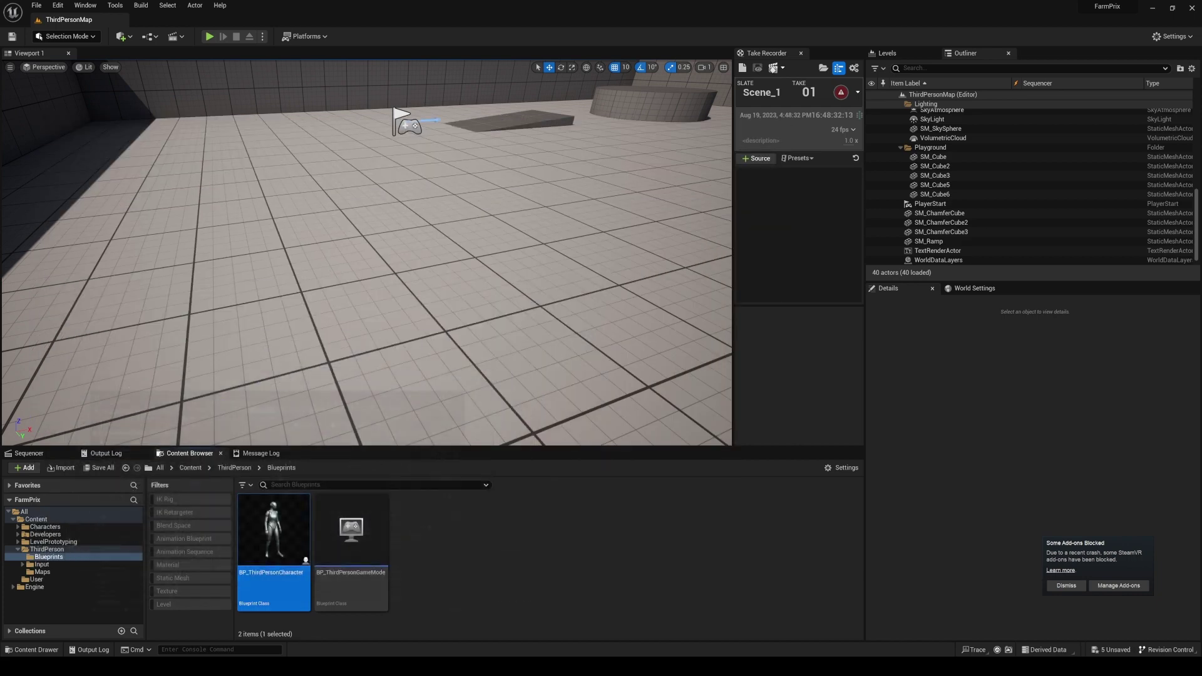
# Step: Duplicate BP_ThirdPersonCharacter as BP_ThirdPersonCharacterUser and set the copy's skeletal mesh to CharacterV3
pyautogui.rightClick(263, 510)
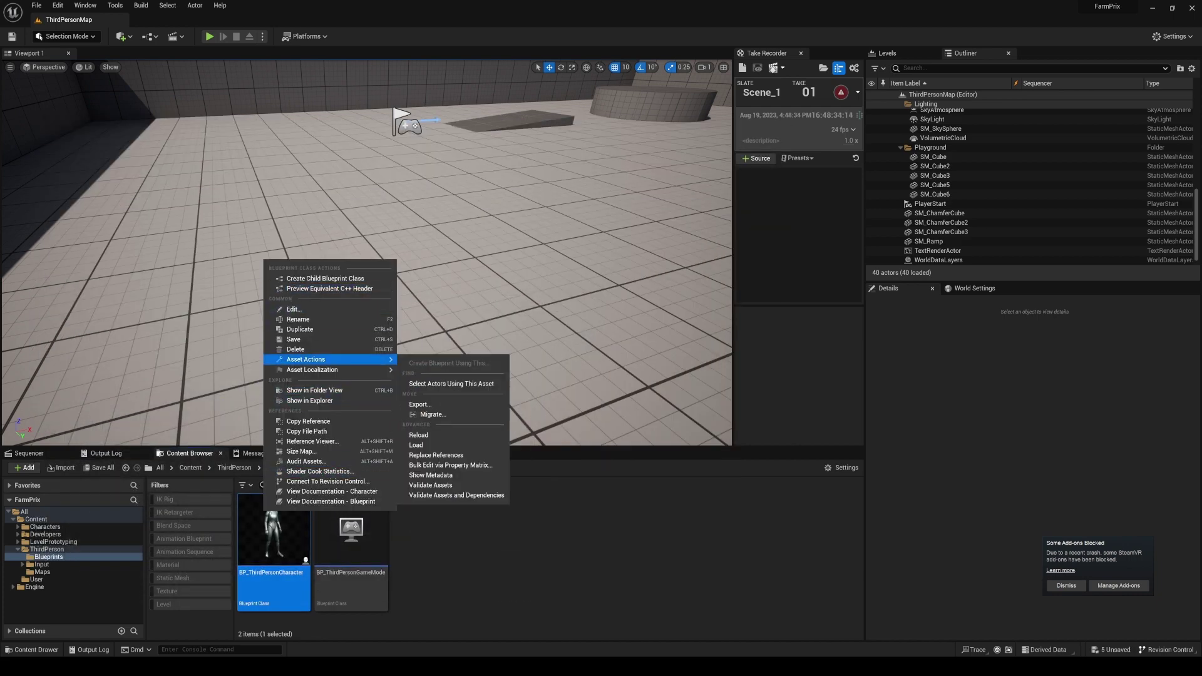
pyautogui.click(300, 329)
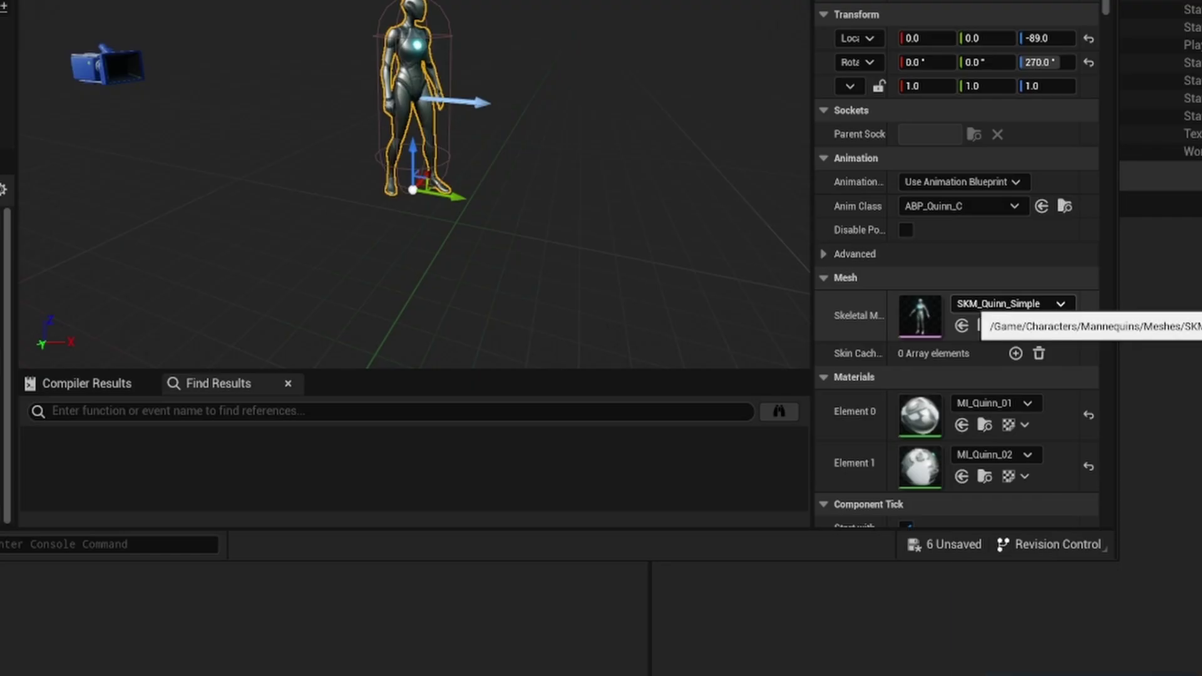
pyautogui.click(1086, 314)
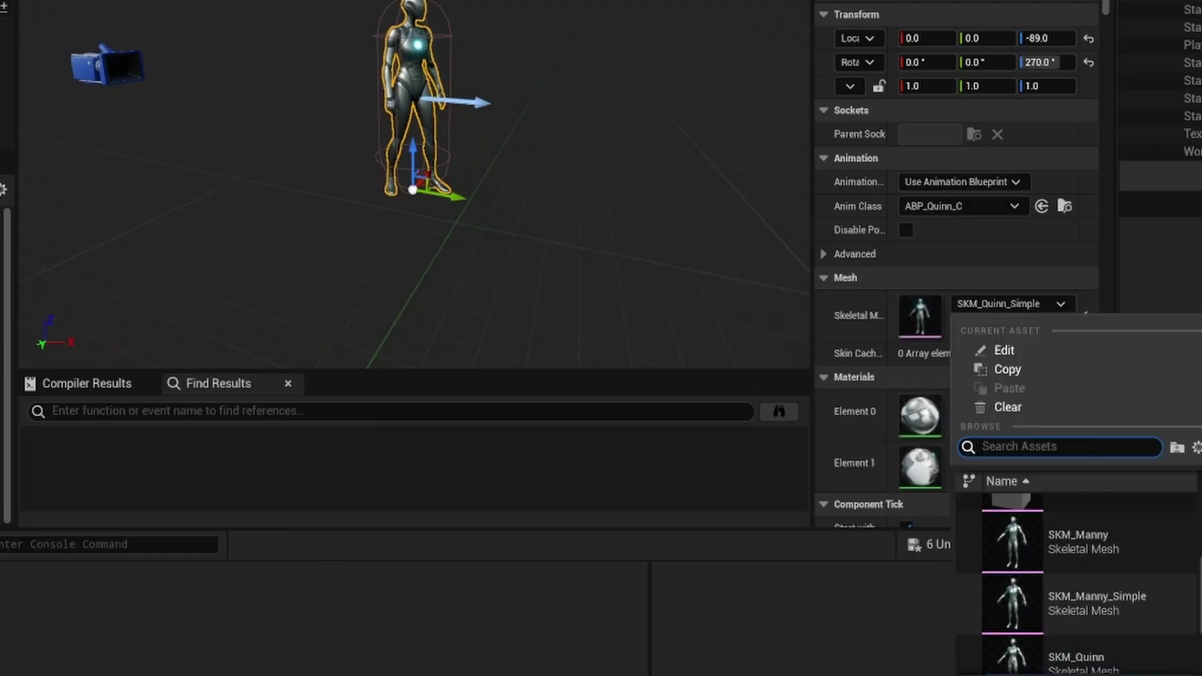
pyautogui.scroll(4, 1076, 582)
pyautogui.click(1064, 512)
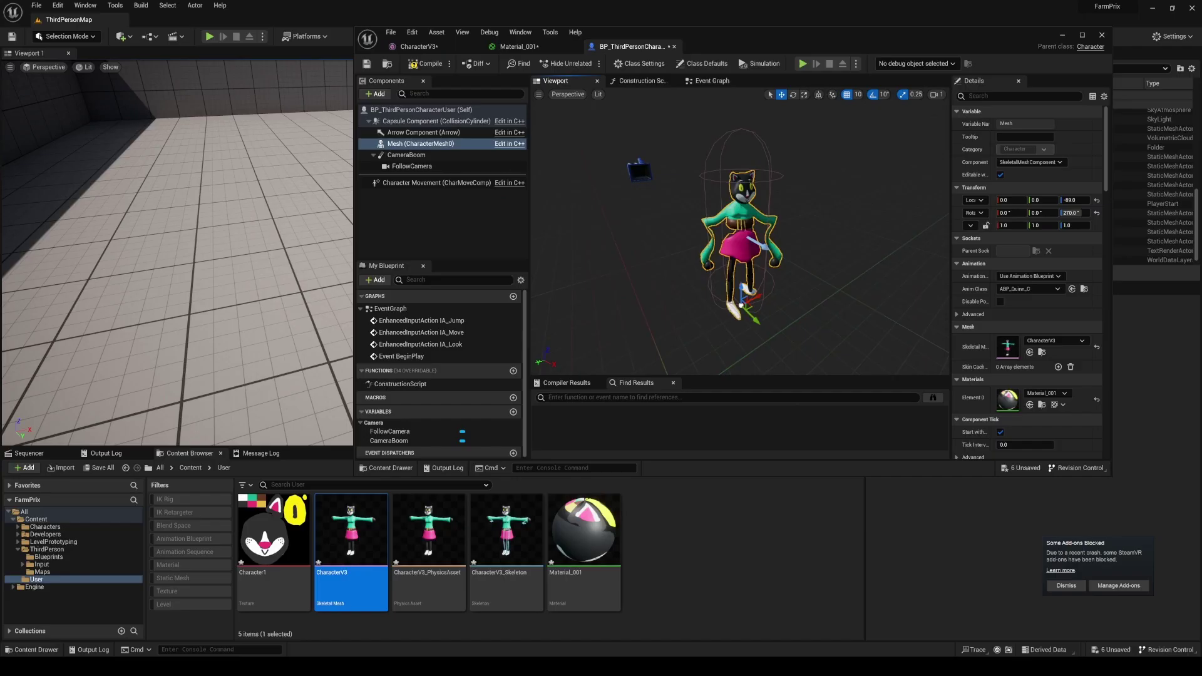
# Step: Keep the mesh's animation mode as Use Animation Blueprint, set its Anim Class to None, and compile the character blueprint
pyautogui.scroll(3, 742, 232)
pyautogui.click(1046, 276)
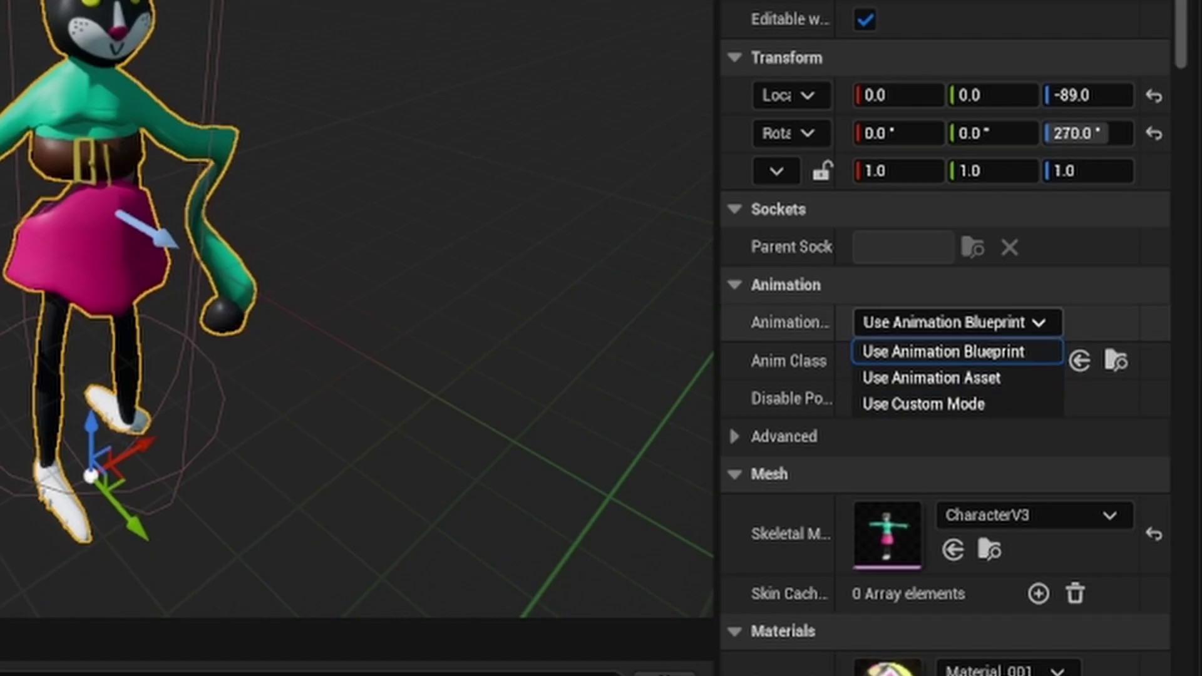
pyautogui.click(1039, 276)
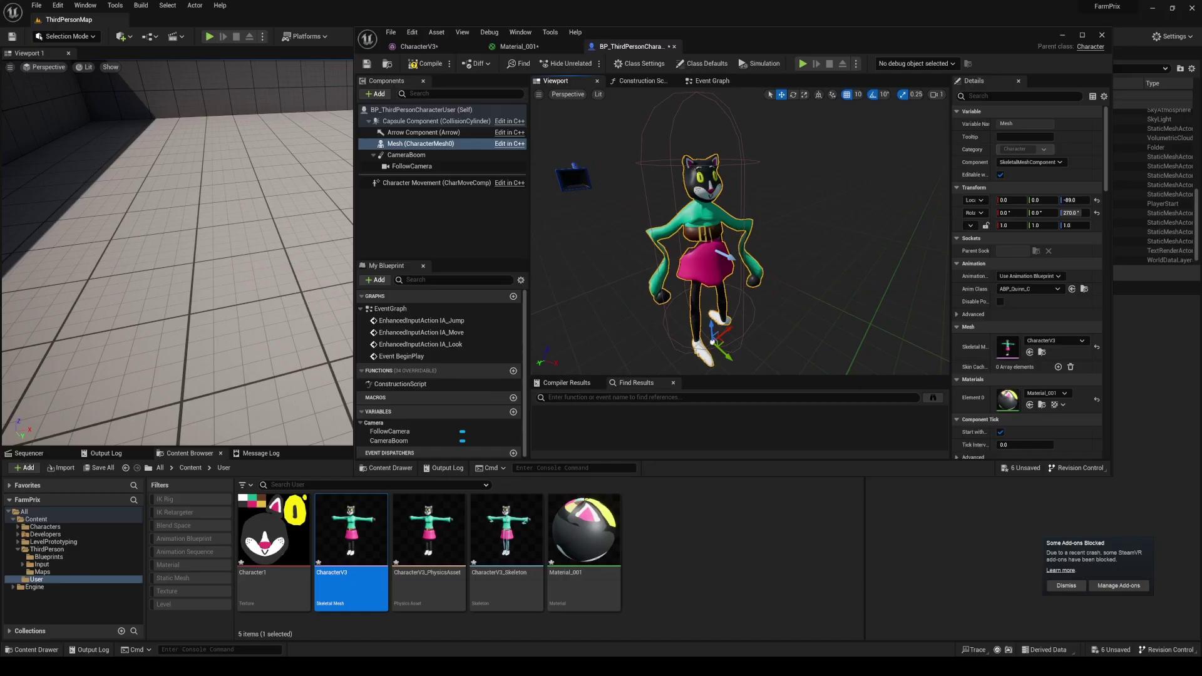
pyautogui.moveTo(742, 231); pyautogui.dragTo(756, 229, button='right')
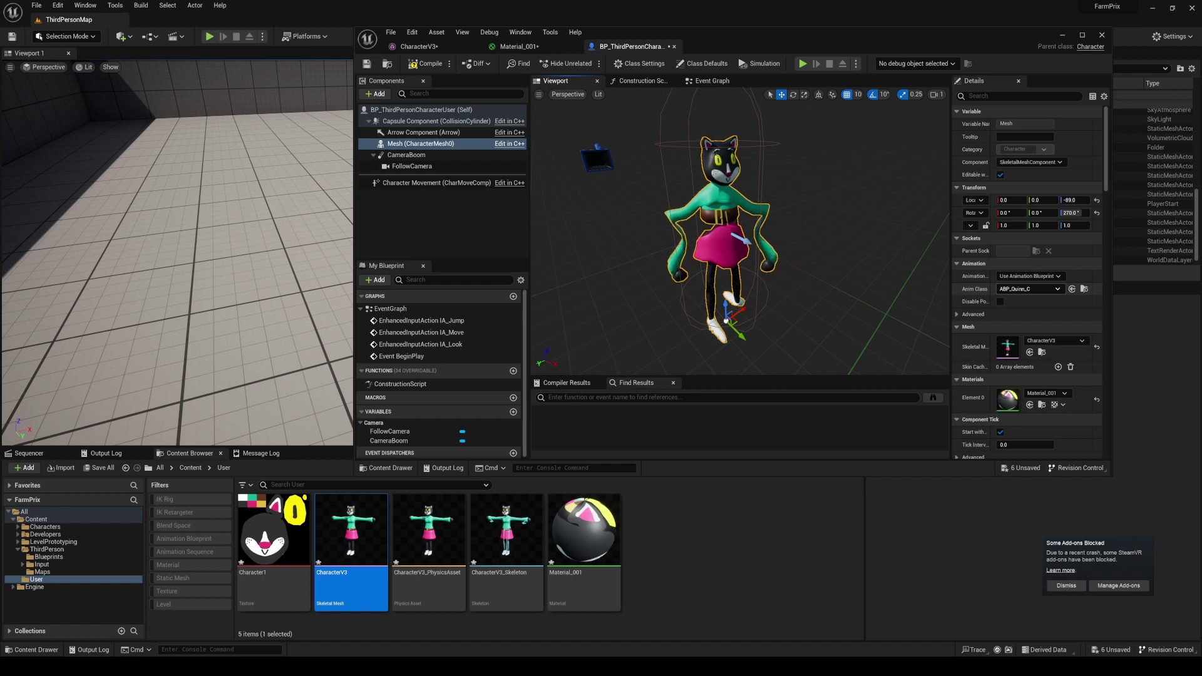
pyautogui.click(426, 63)
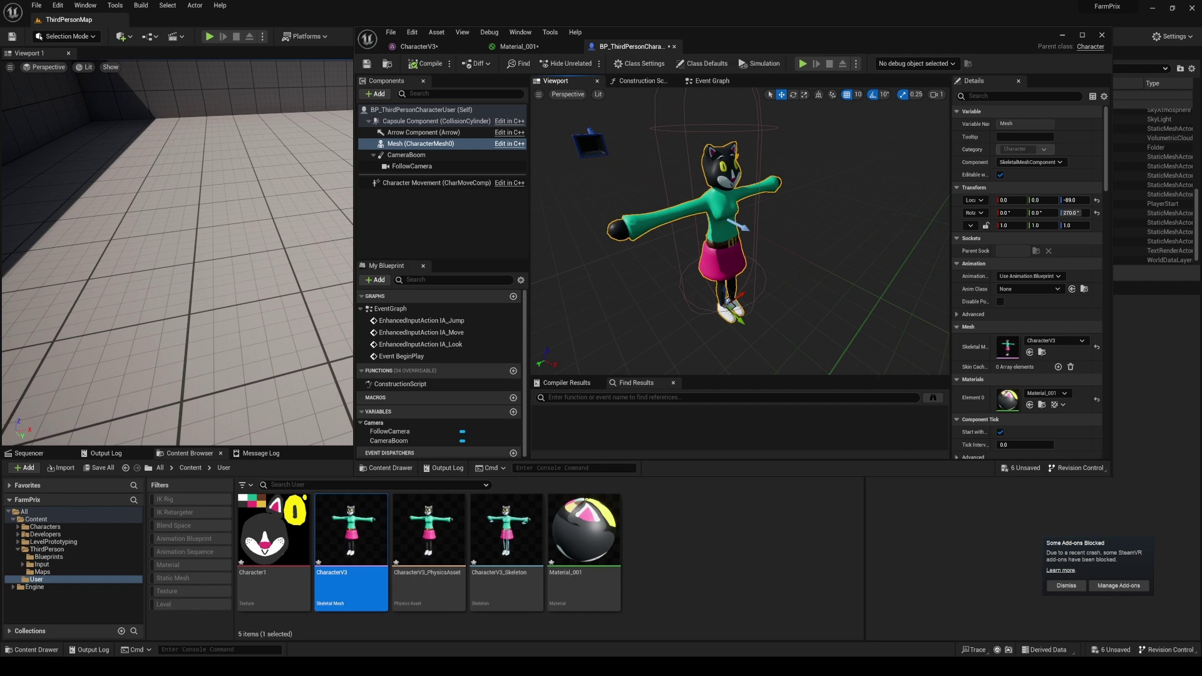
pyautogui.click(1062, 35)
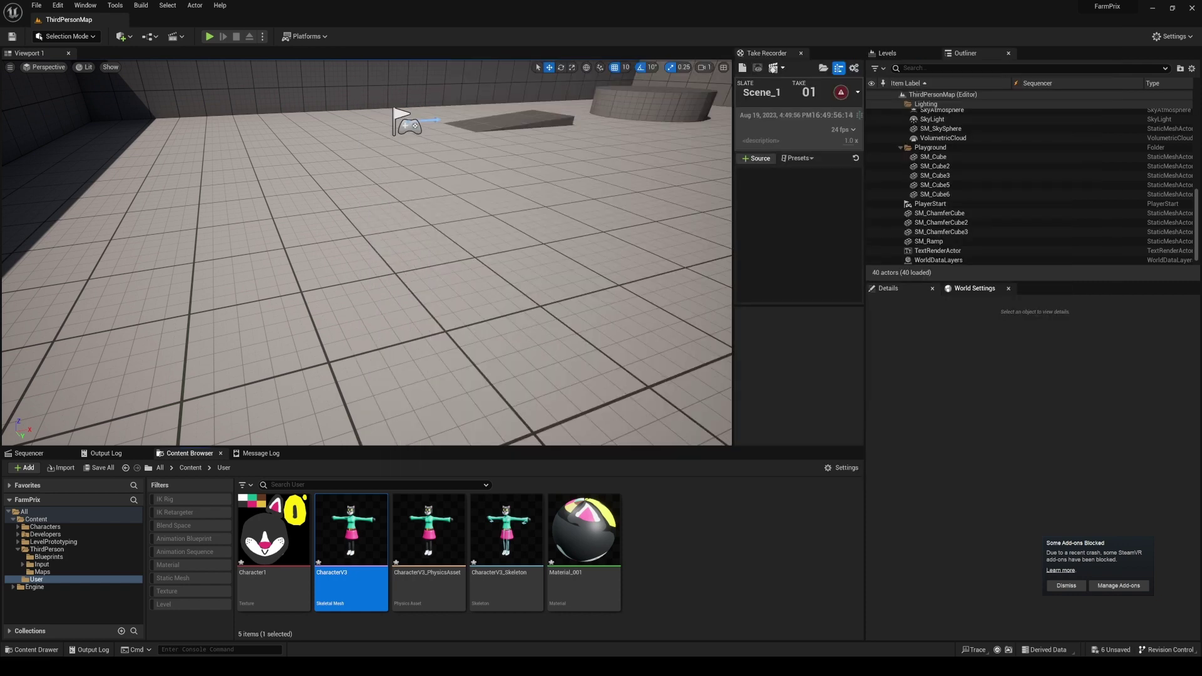
# Step: In the World Settings, expand the selected game mode and assign BP_ThirdPersonCharacterUser as the Default Pawn Class
pyautogui.click(974, 289)
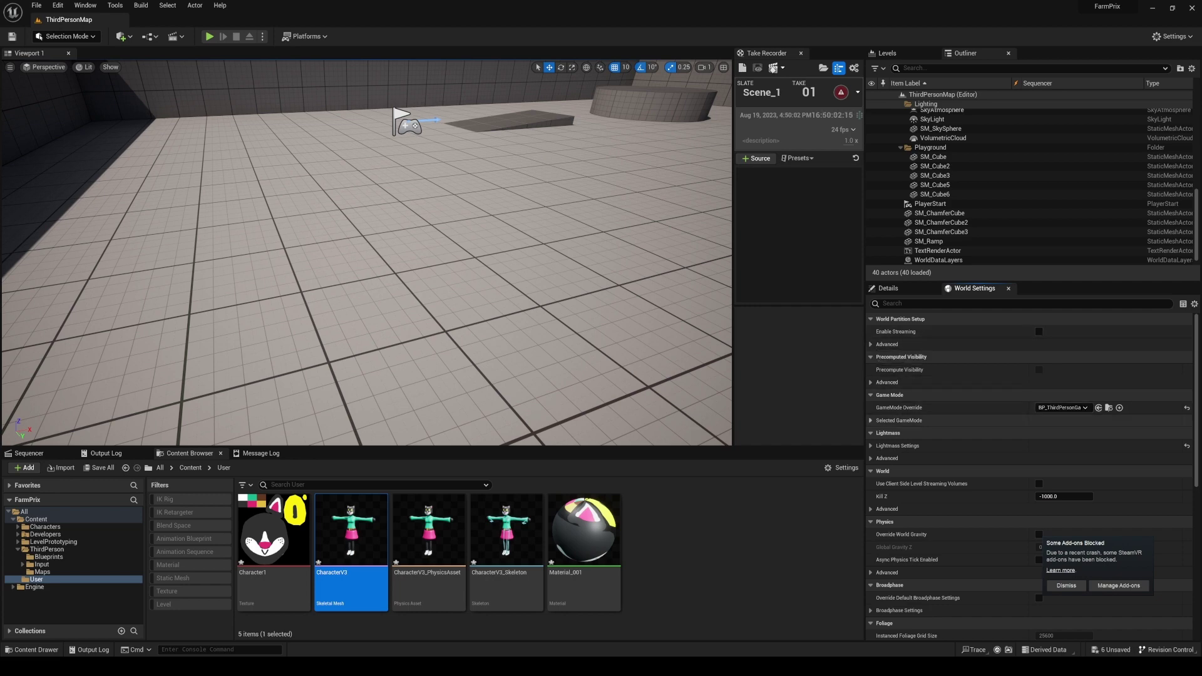
pyautogui.click(899, 420)
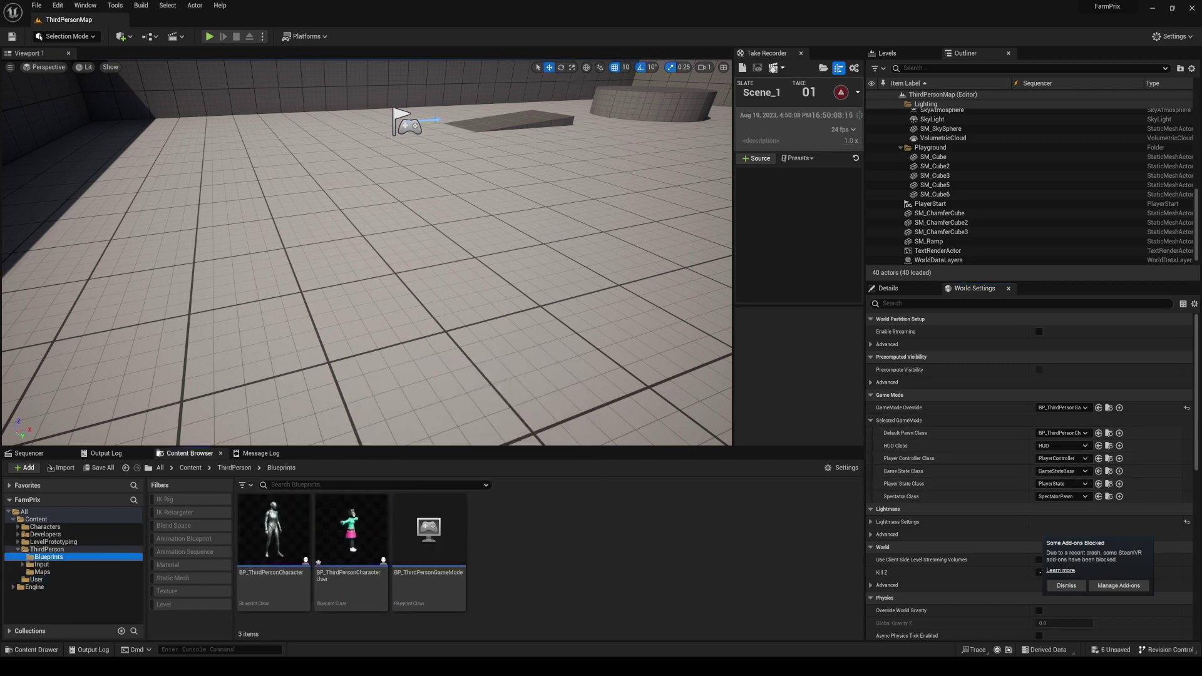
pyautogui.moveTo(273, 532); pyautogui.dragTo(1065, 434)
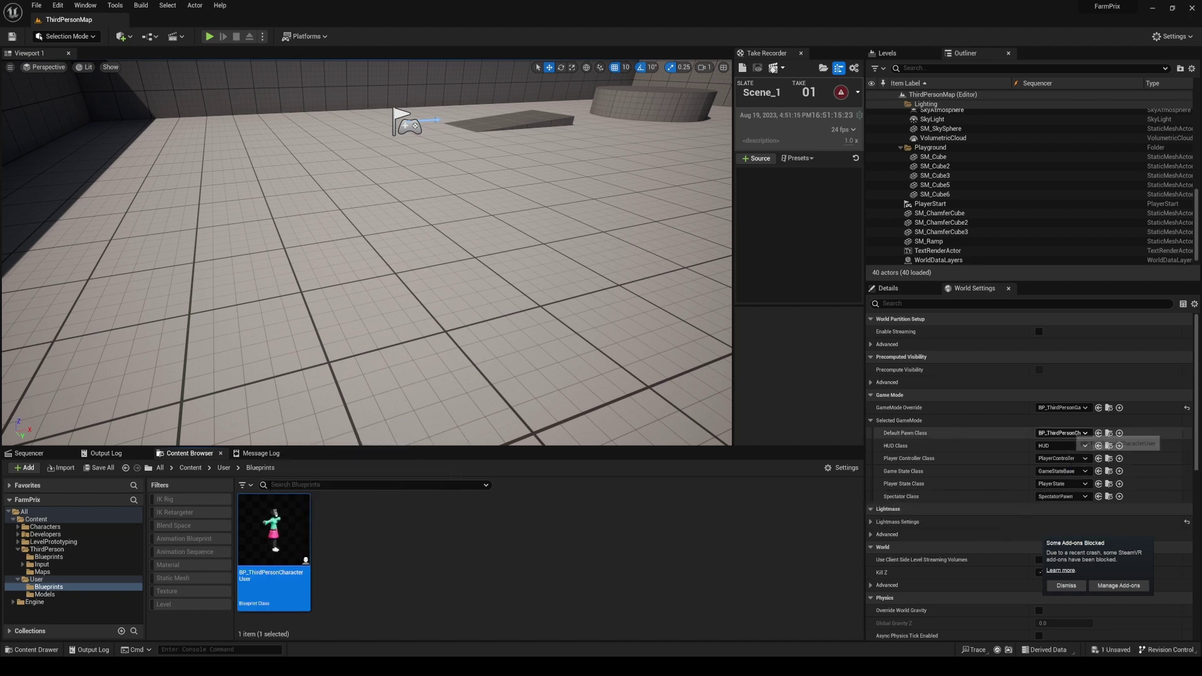
# Step: Play the level and walk the custom character around the map to test it
pyautogui.press('s')
pyautogui.moveTo(532, 269); pyautogui.dragTo(582, 247, button='right')
pyautogui.hotkey('alt', 'p')
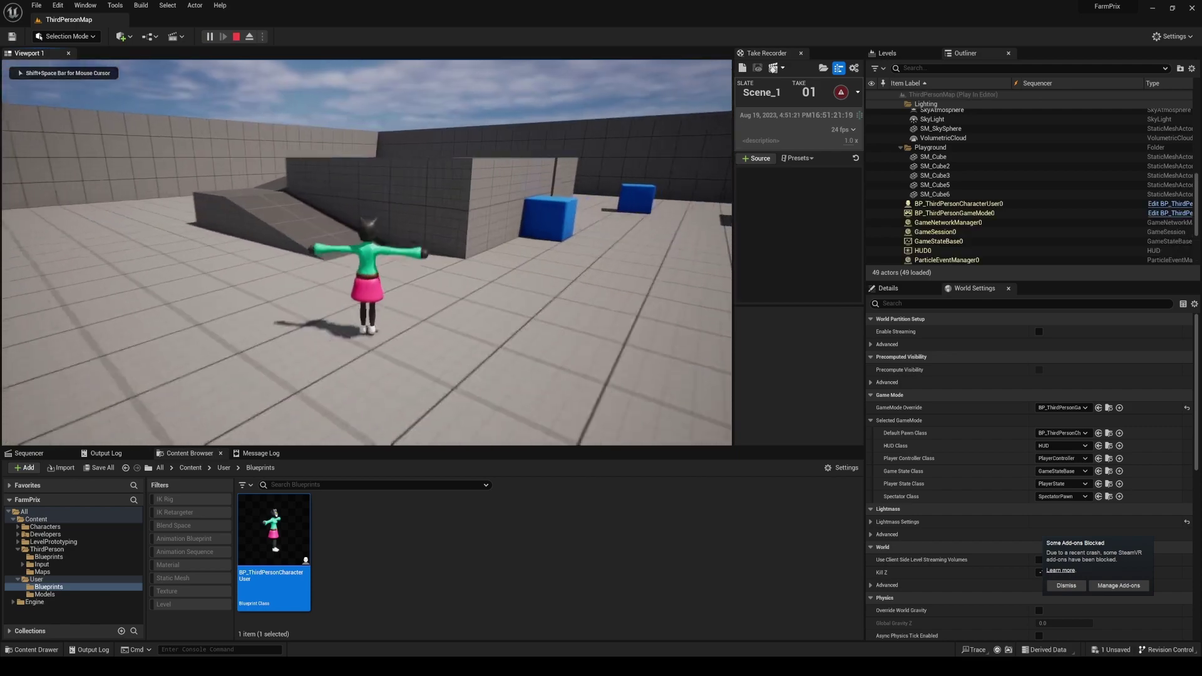
pyautogui.press('s')
pyautogui.press('a')
pyautogui.press('s')
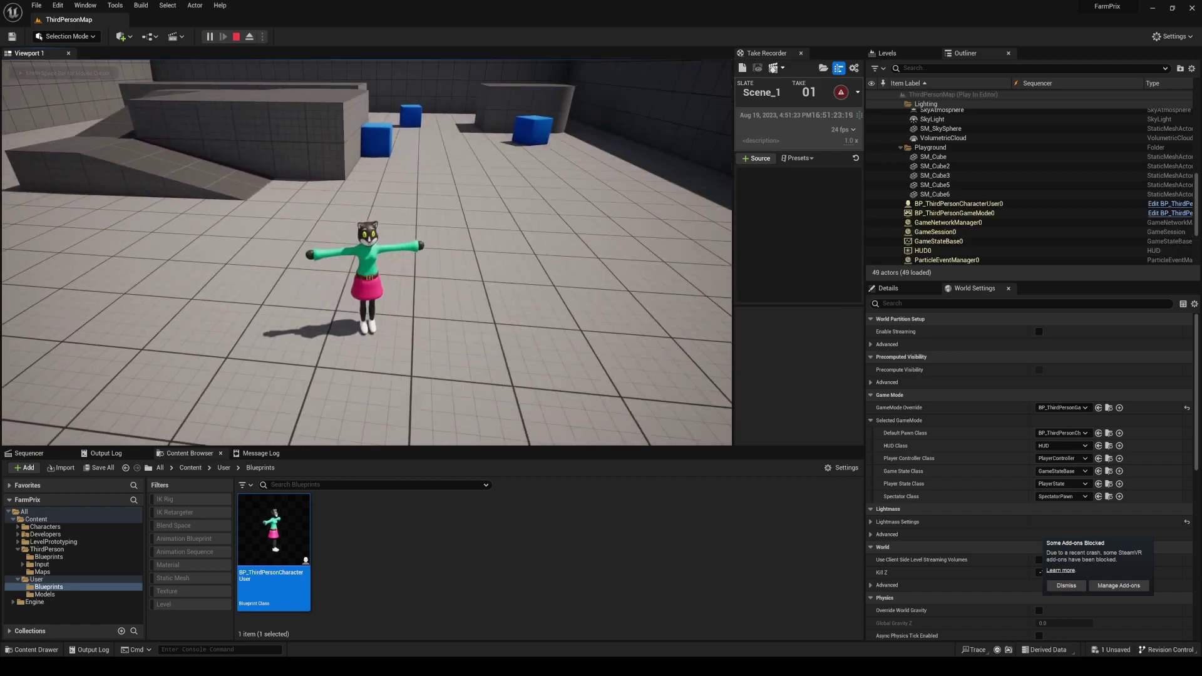
pyautogui.press('a')
pyautogui.press('w')
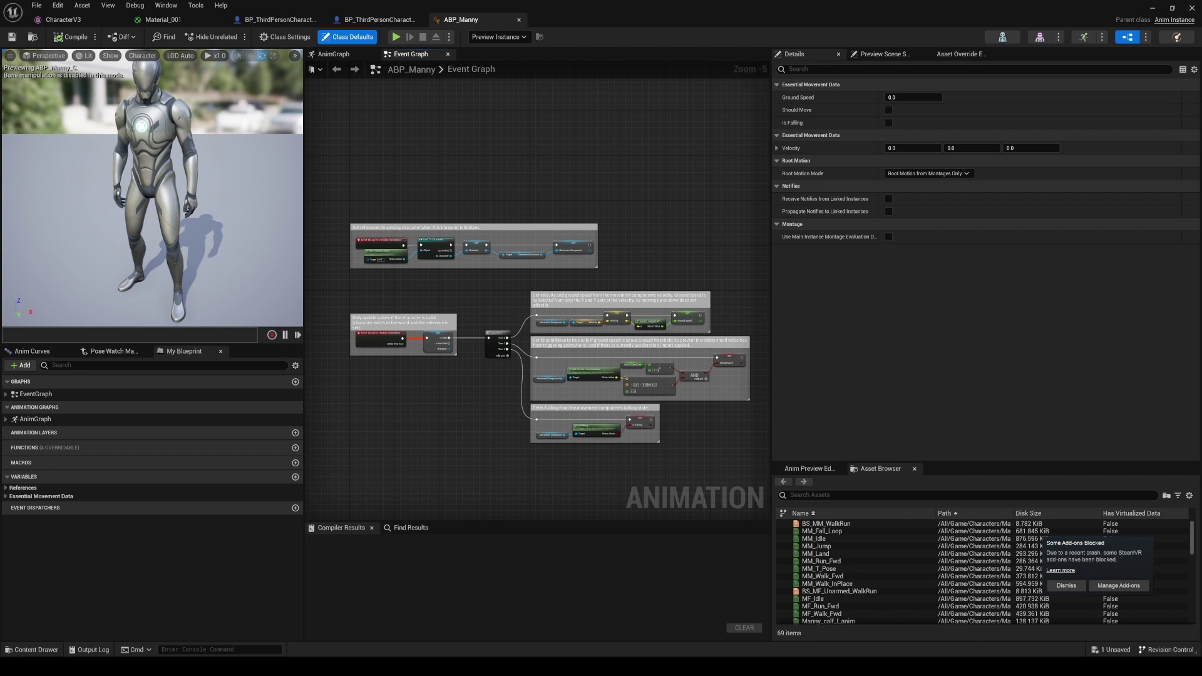
# Step: Examine the ABP_Manny event graph, inspecting the nodes that set Ground Speed, Should Move and Is Falling
pyautogui.moveTo(502, 204); pyautogui.dragTo(495, 166, button='right')
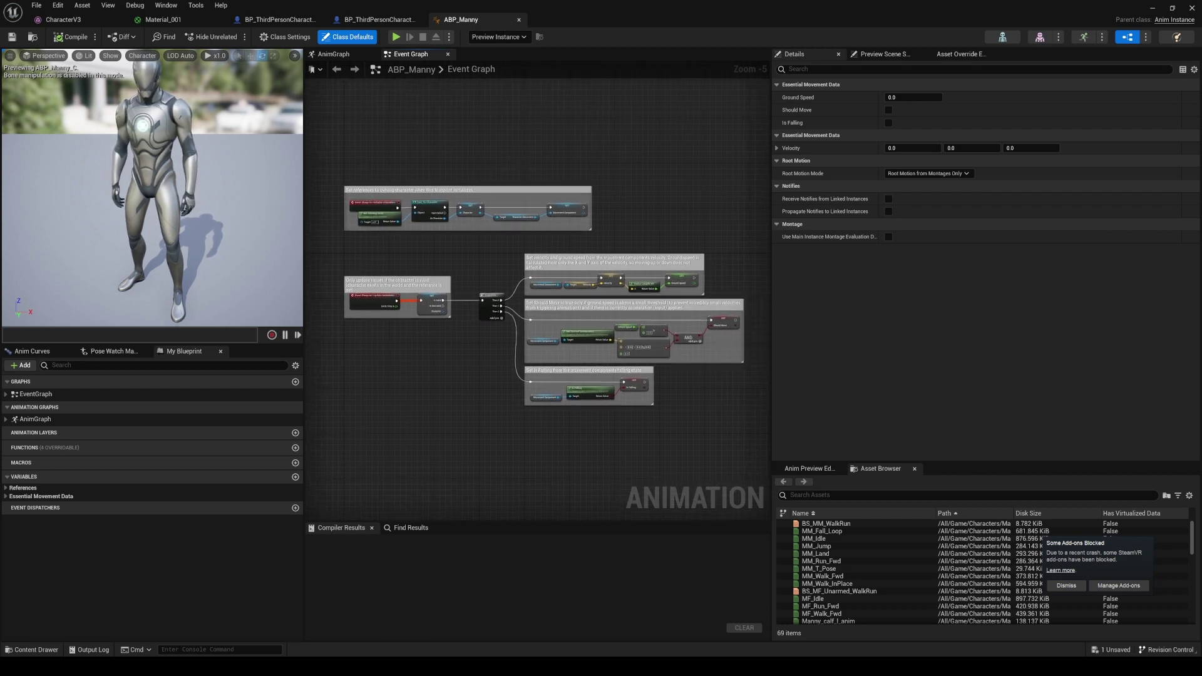
pyautogui.moveTo(341, 153); pyautogui.dragTo(726, 456)
pyautogui.click(726, 455)
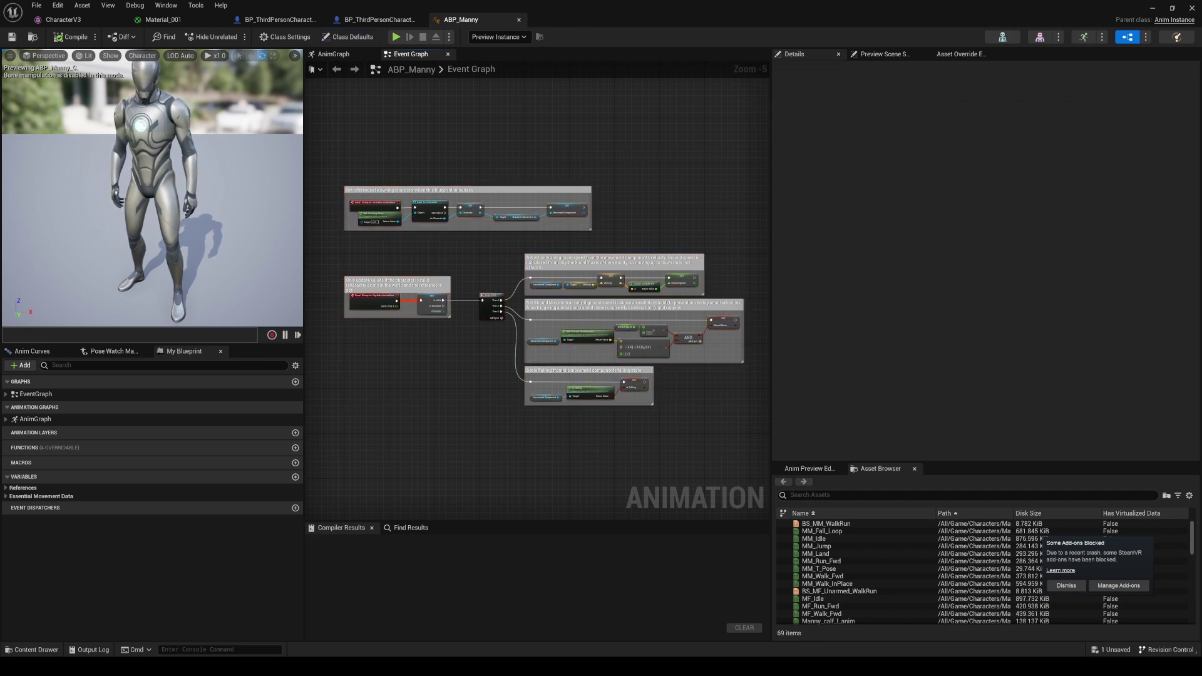
pyautogui.scroll(5, 710, 291)
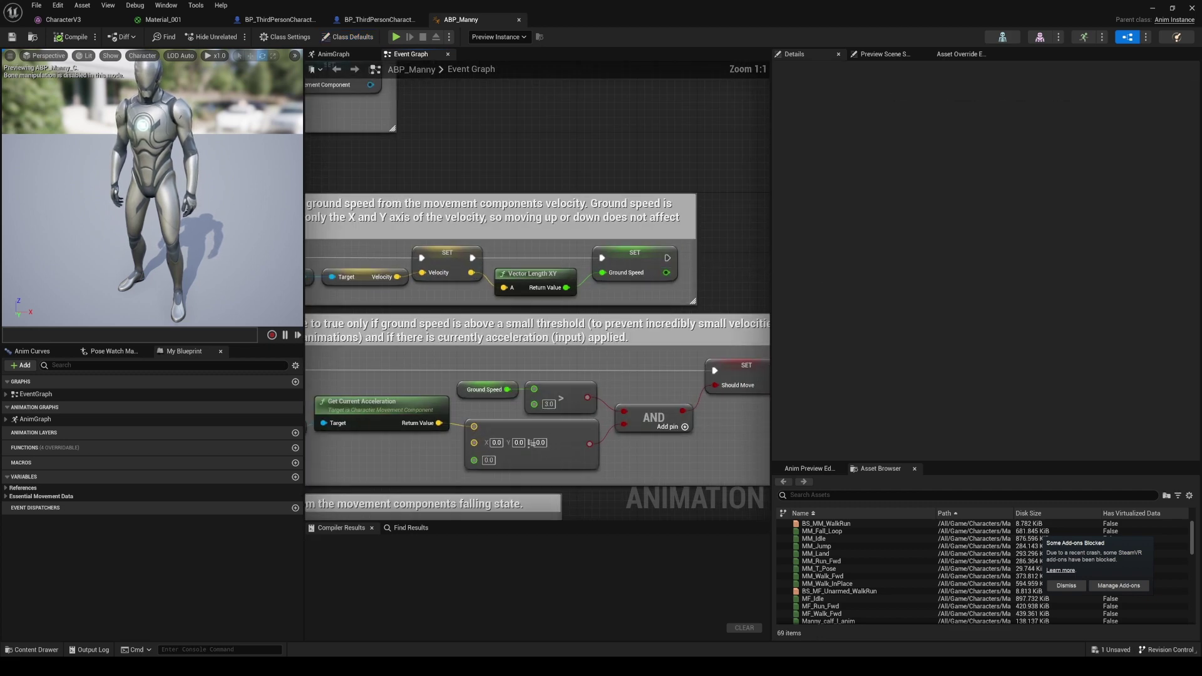
pyautogui.moveTo(710, 291); pyautogui.dragTo(634, 224, button='right')
pyautogui.scroll(-2, 633, 225)
pyautogui.click(657, 289)
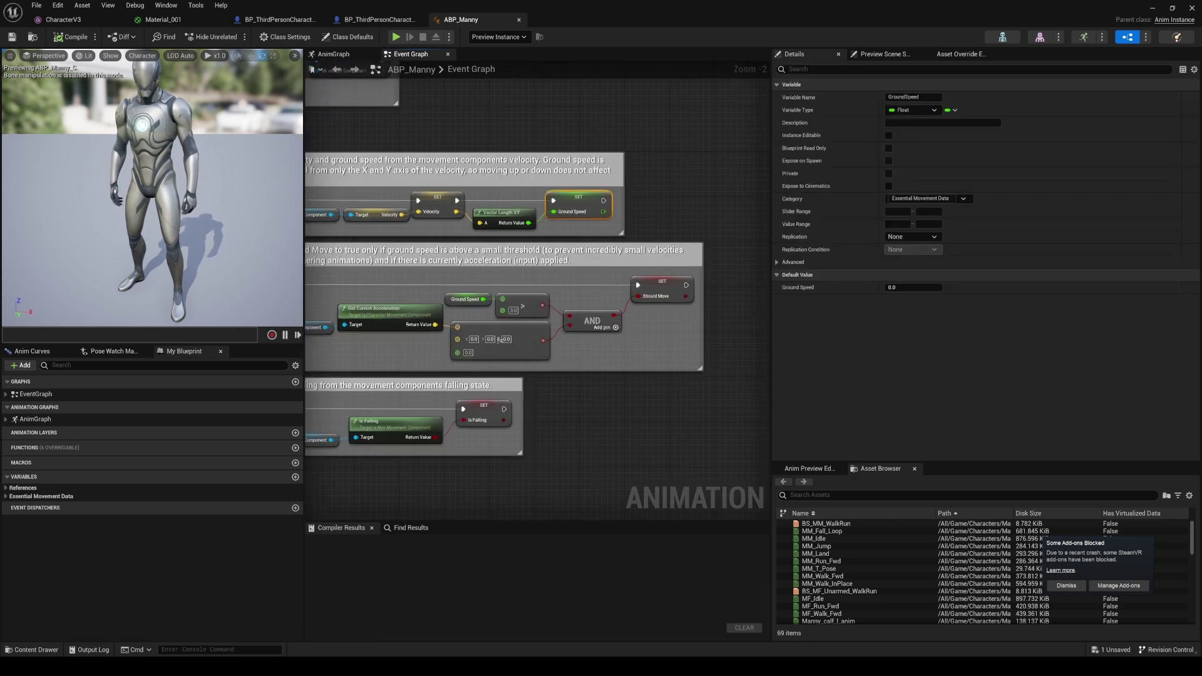
pyautogui.click(478, 407)
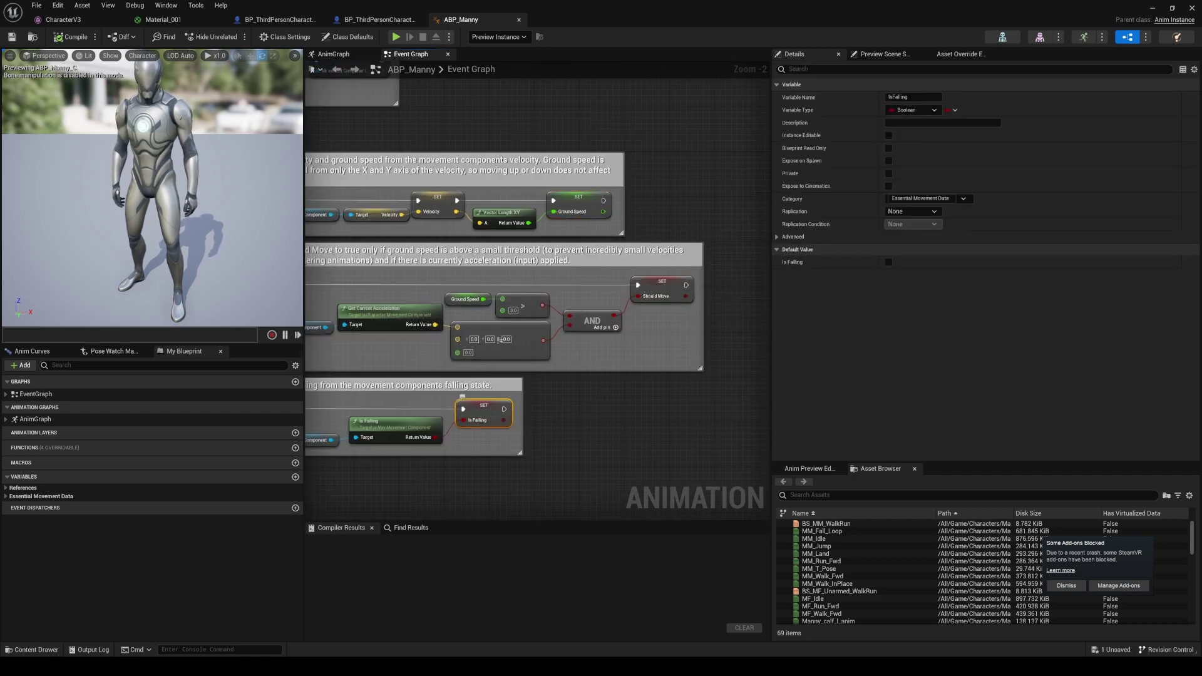
pyautogui.moveTo(478, 407); pyautogui.dragTo(736, 496, button='right')
pyautogui.scroll(-2, 495, 307)
pyautogui.moveTo(511, 295); pyautogui.dragTo(398, 221, button='right')
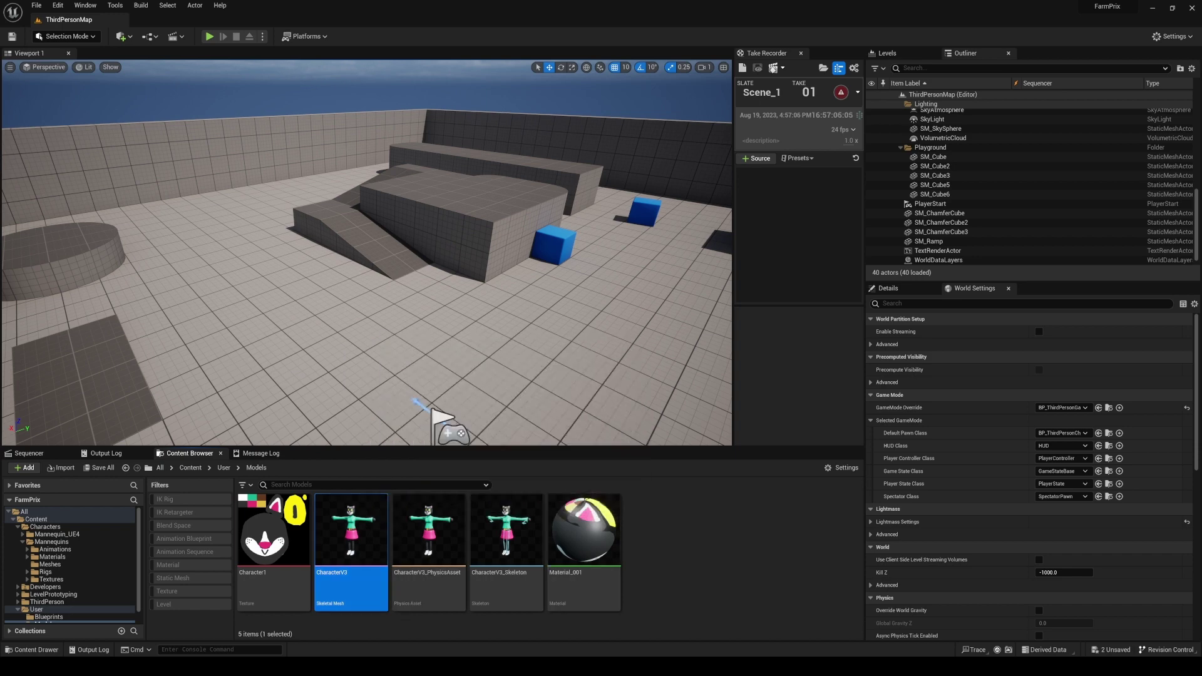
# Step: Create an IK Rig asset named IK_Catlady in the Models folder and set its preview skeletal mesh to CharacterV3
pyautogui.click(685, 550)
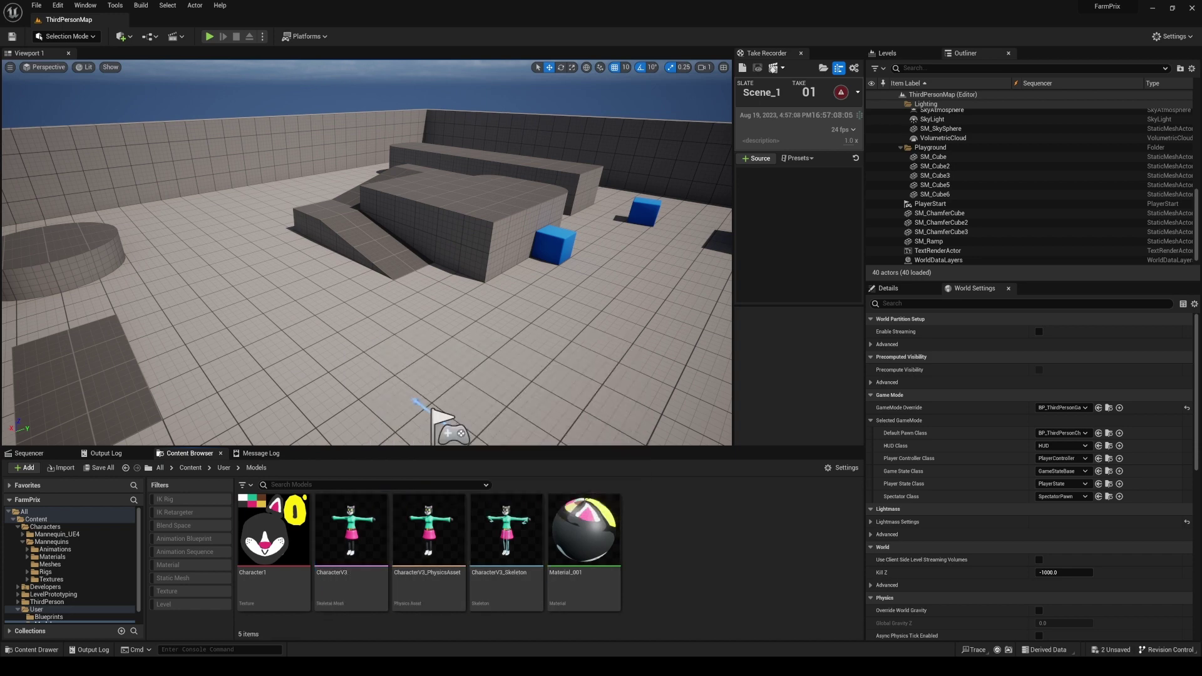
pyautogui.rightClick(684, 531)
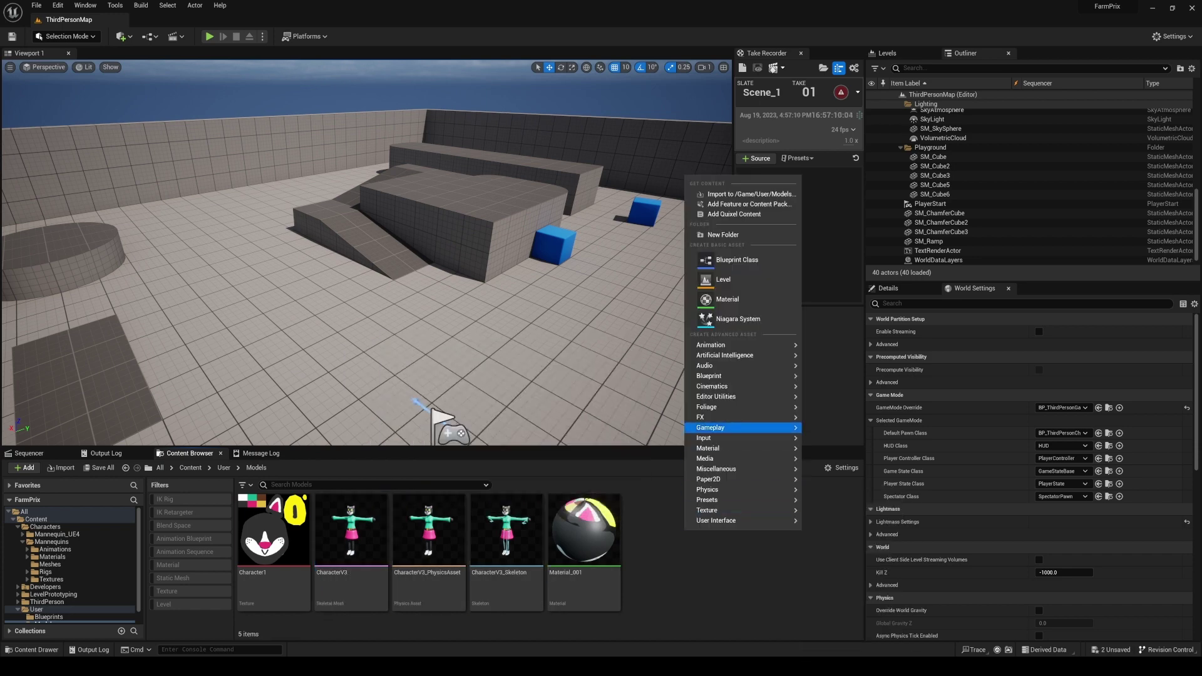
pyautogui.write('ik')
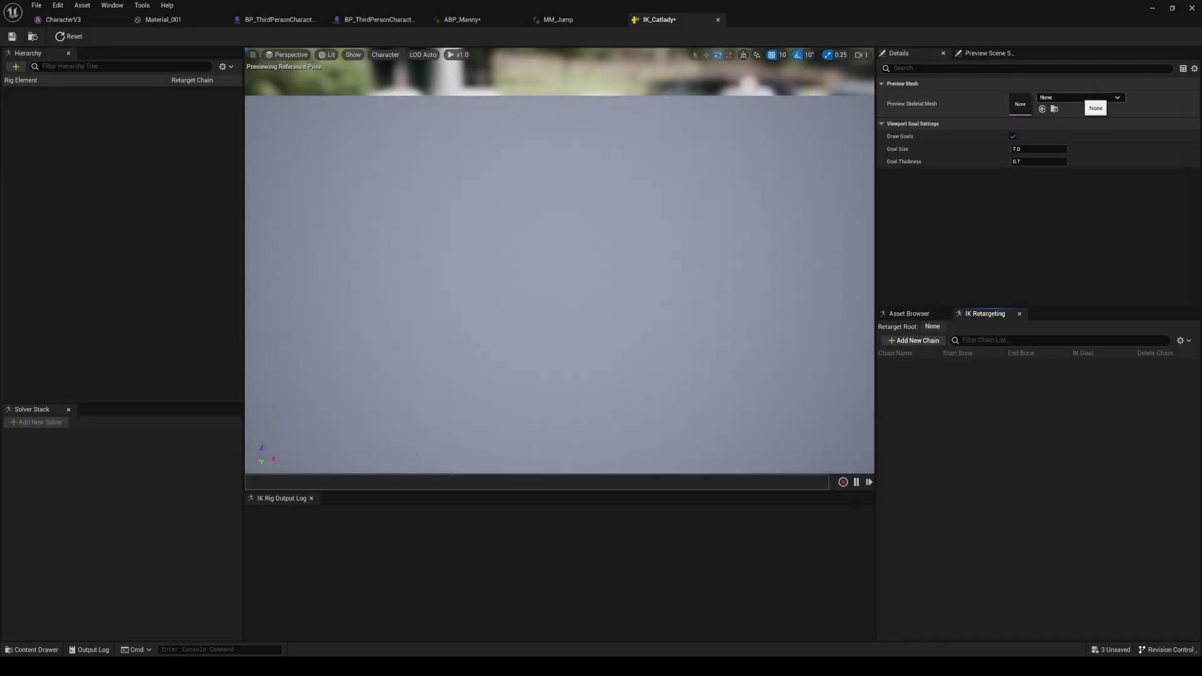
pyautogui.click(1079, 98)
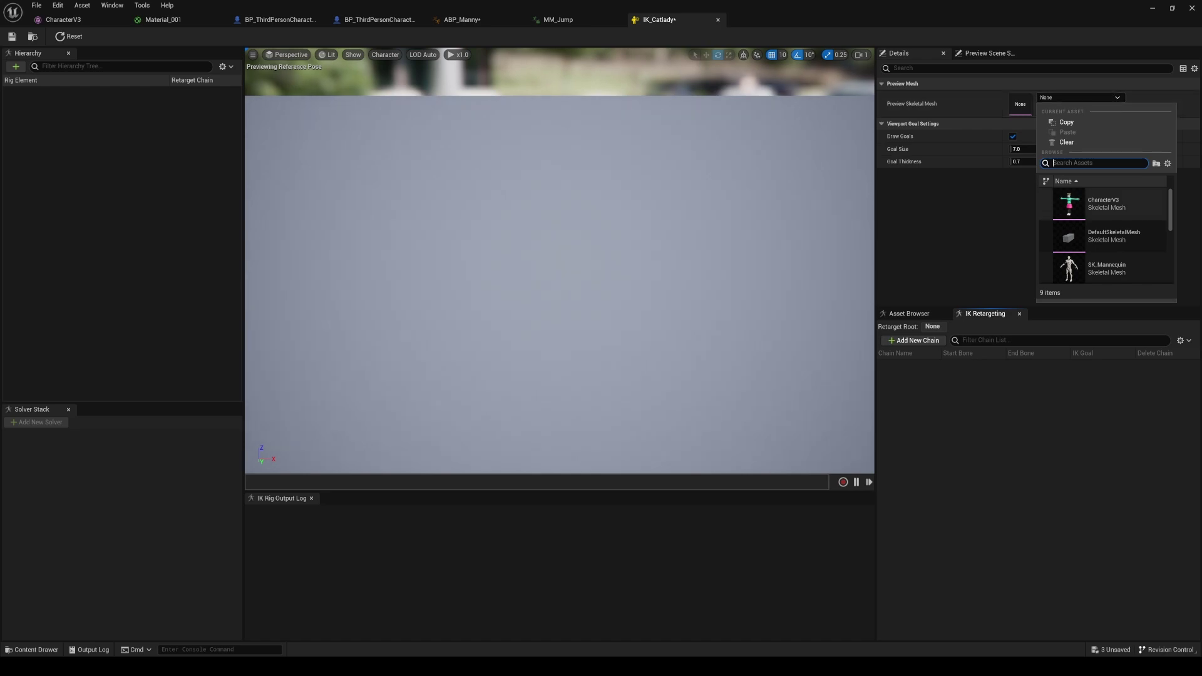
pyautogui.click(1104, 204)
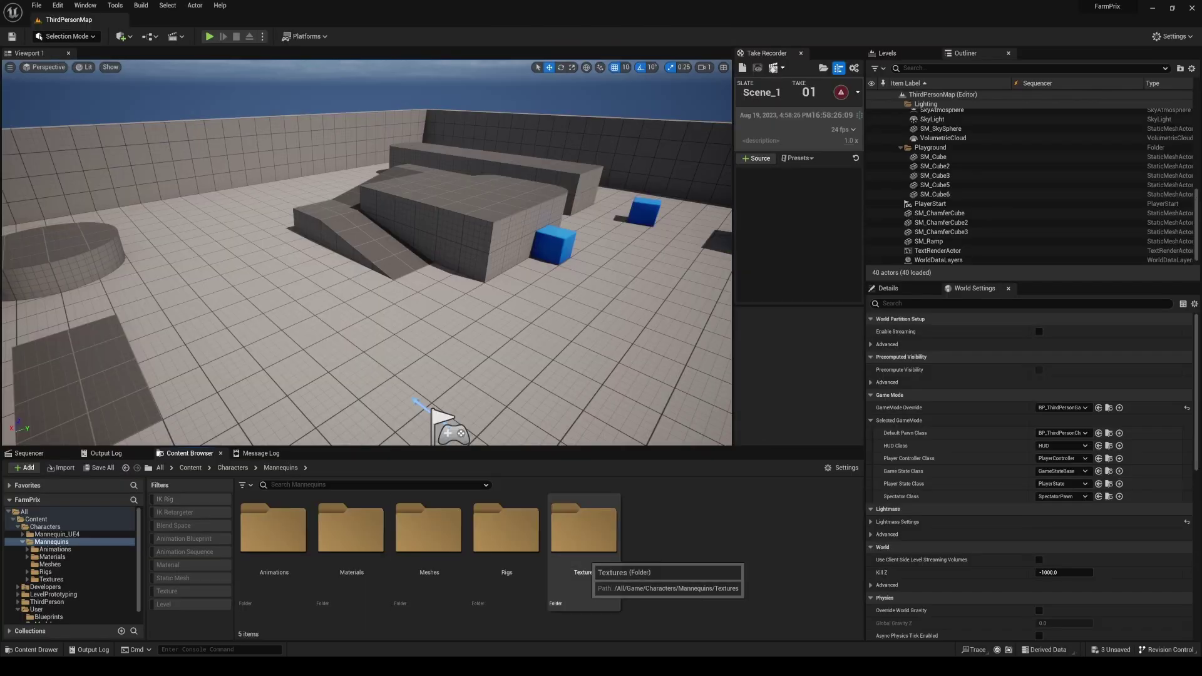
# Step: Open IK_Mannequin from the Mannequins Rigs folder and examine its list of retarget chains, including their start and end bones
pyautogui.doubleClick(586, 528)
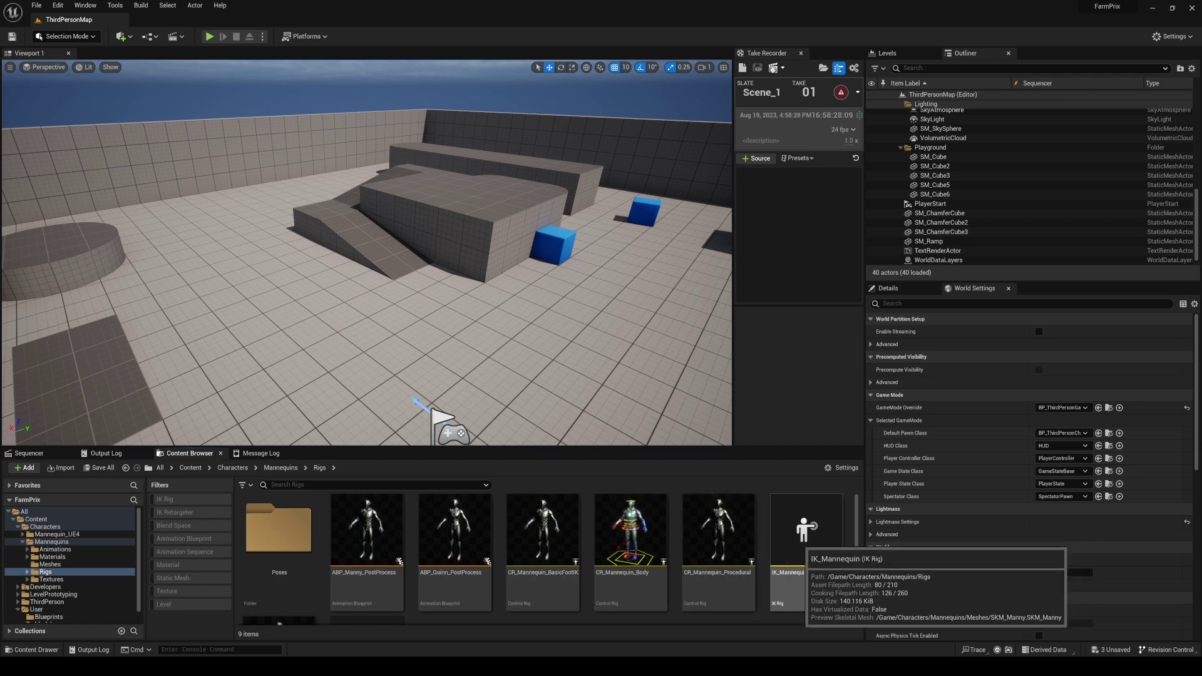
pyautogui.doubleClick(806, 532)
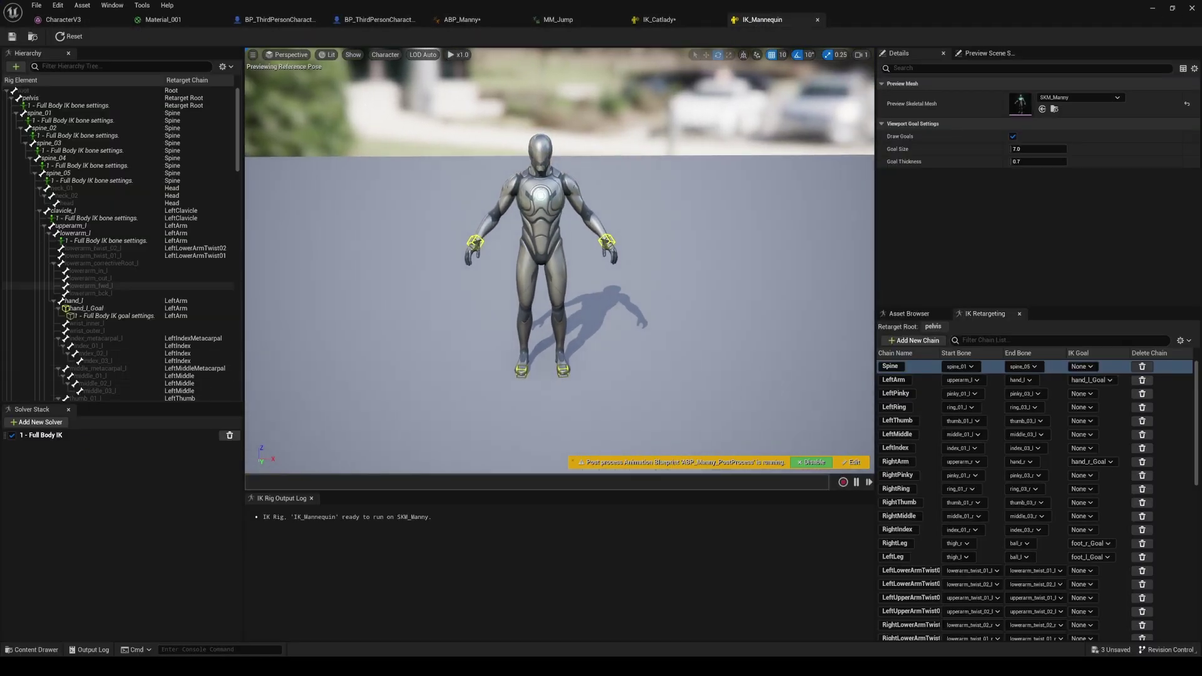
pyautogui.scroll(-5, 1035, 494)
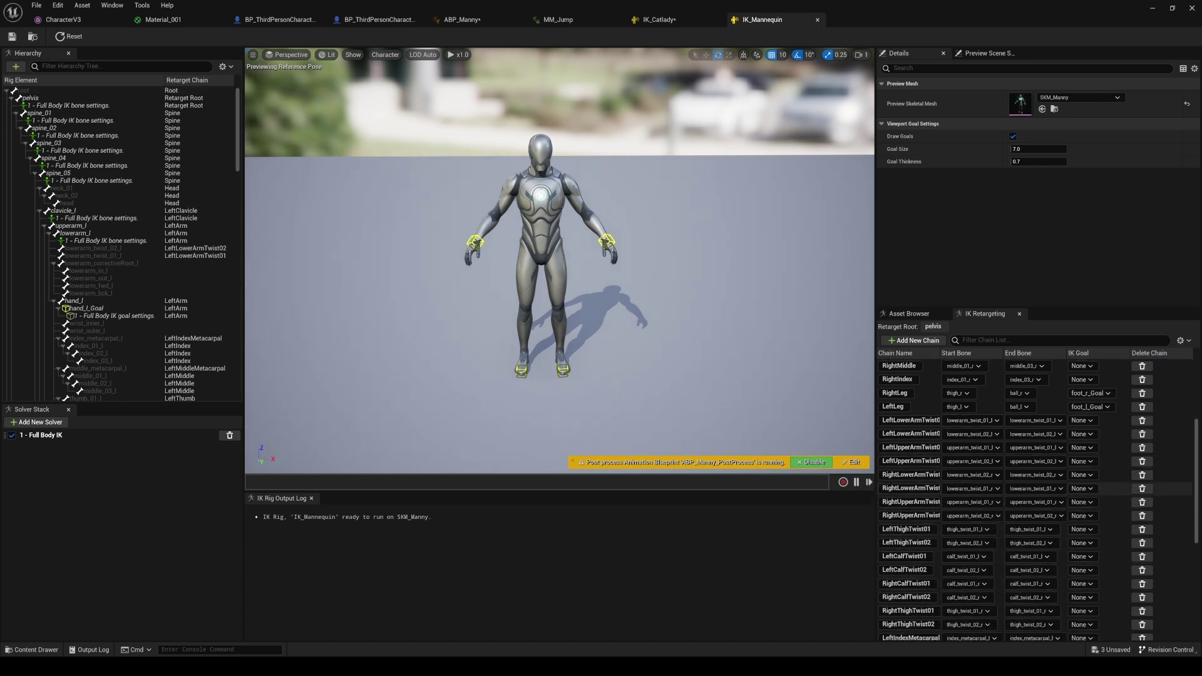
pyautogui.moveTo(1196, 470); pyautogui.dragTo(1196, 410)
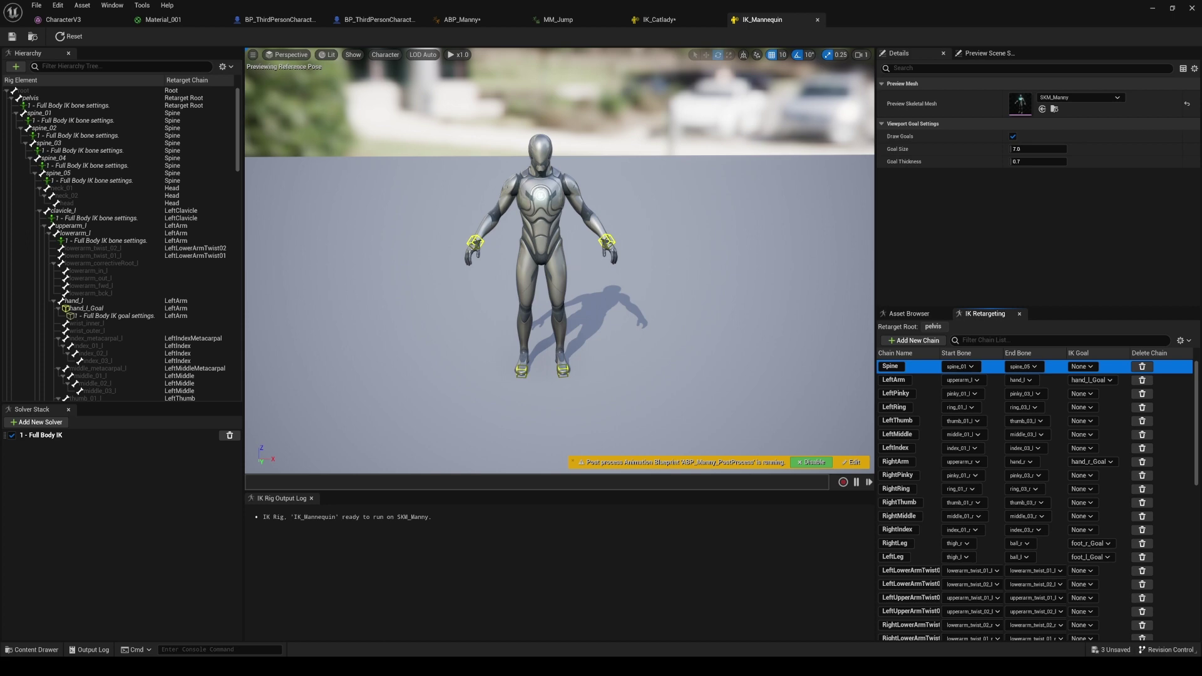
pyautogui.scroll(-7, 1035, 494)
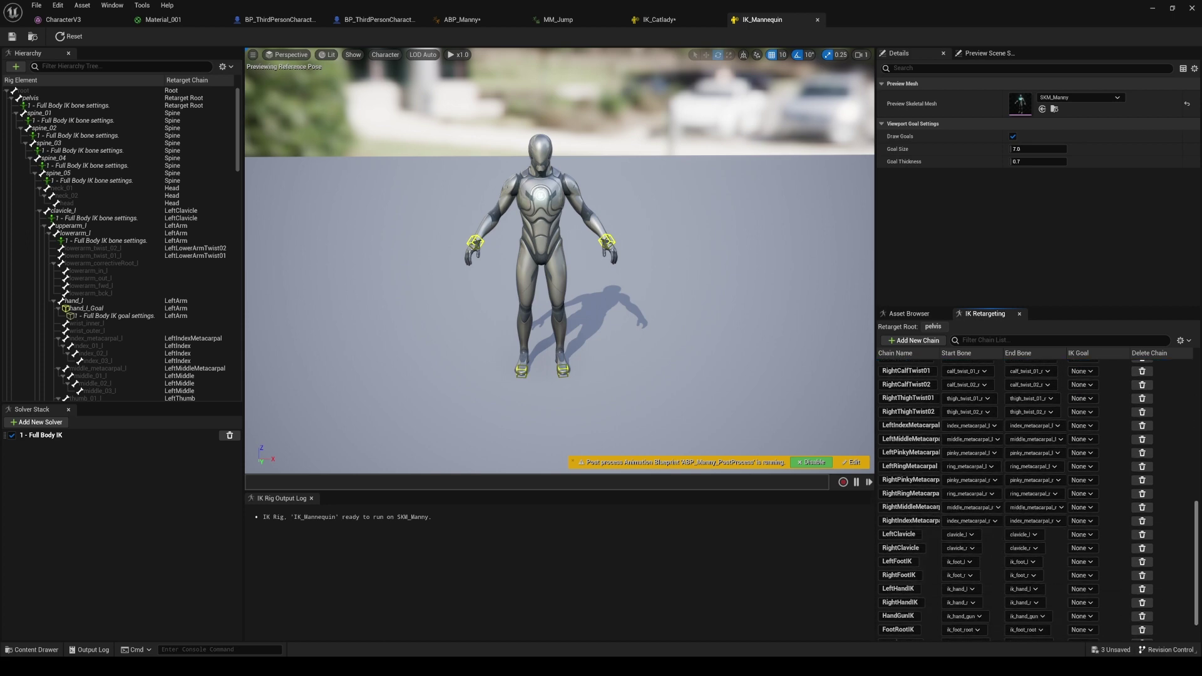
pyautogui.click(817, 20)
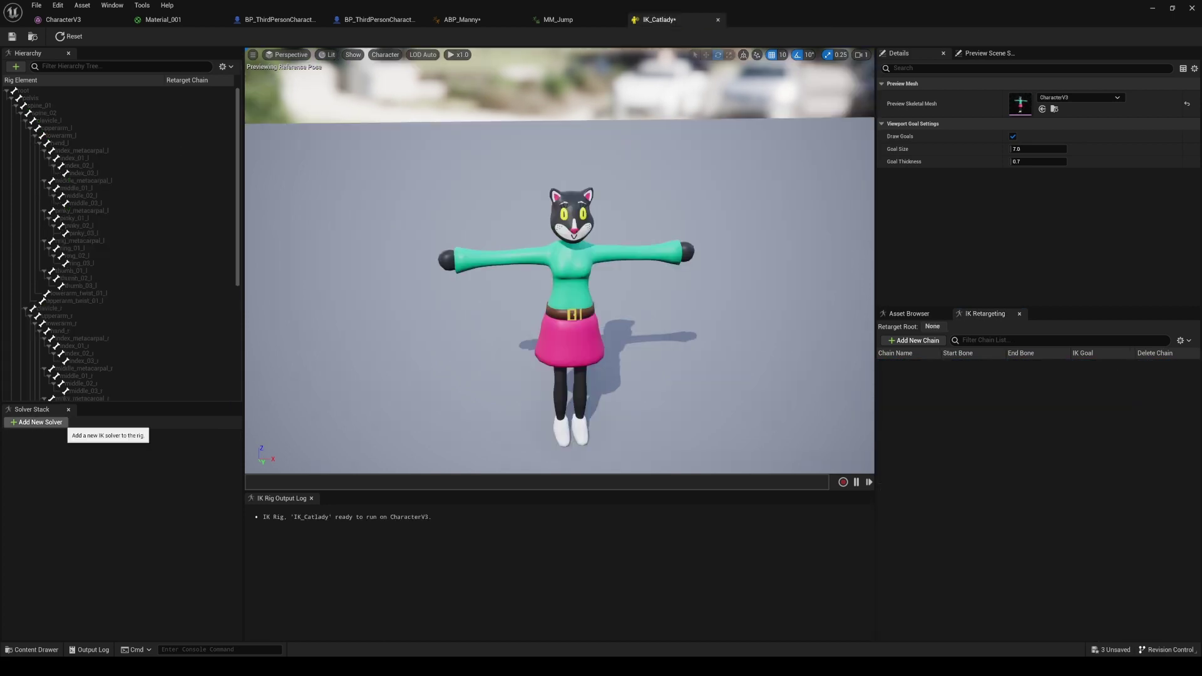
# Step: Add a Full Body IK solver to IK_Catlady and create IK goals on the hand_l, hand_r, ball_l and ball_r bones
pyautogui.click(57, 423)
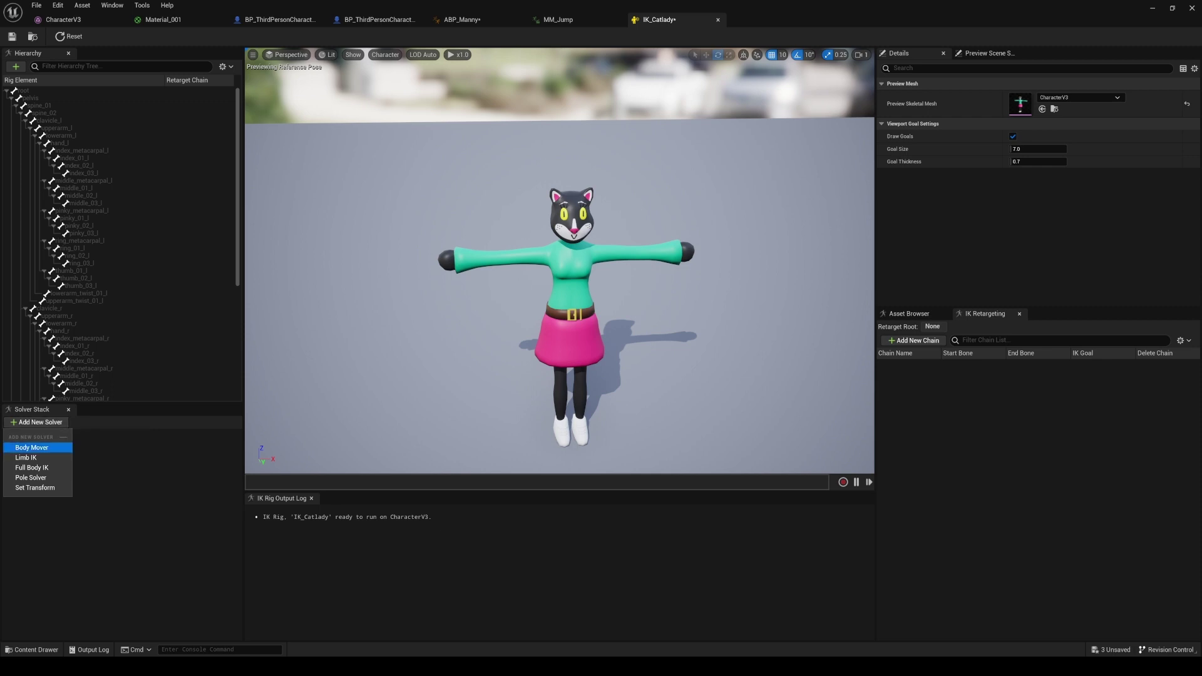
pyautogui.click(32, 467)
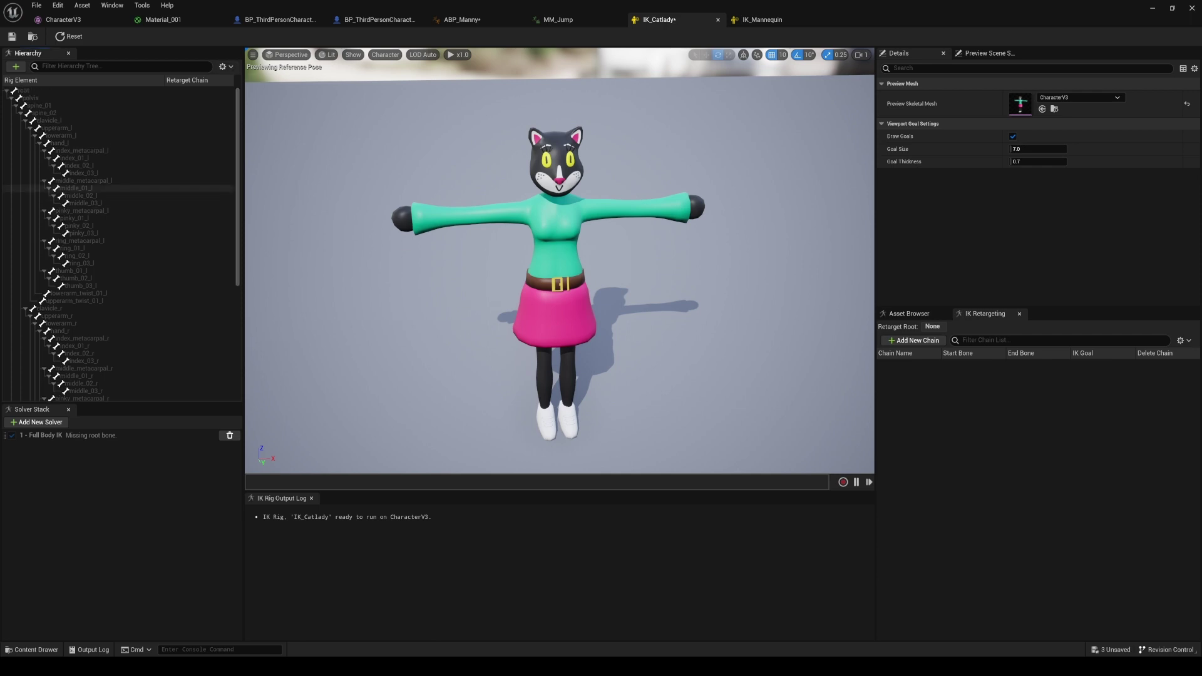
pyautogui.click(61, 143)
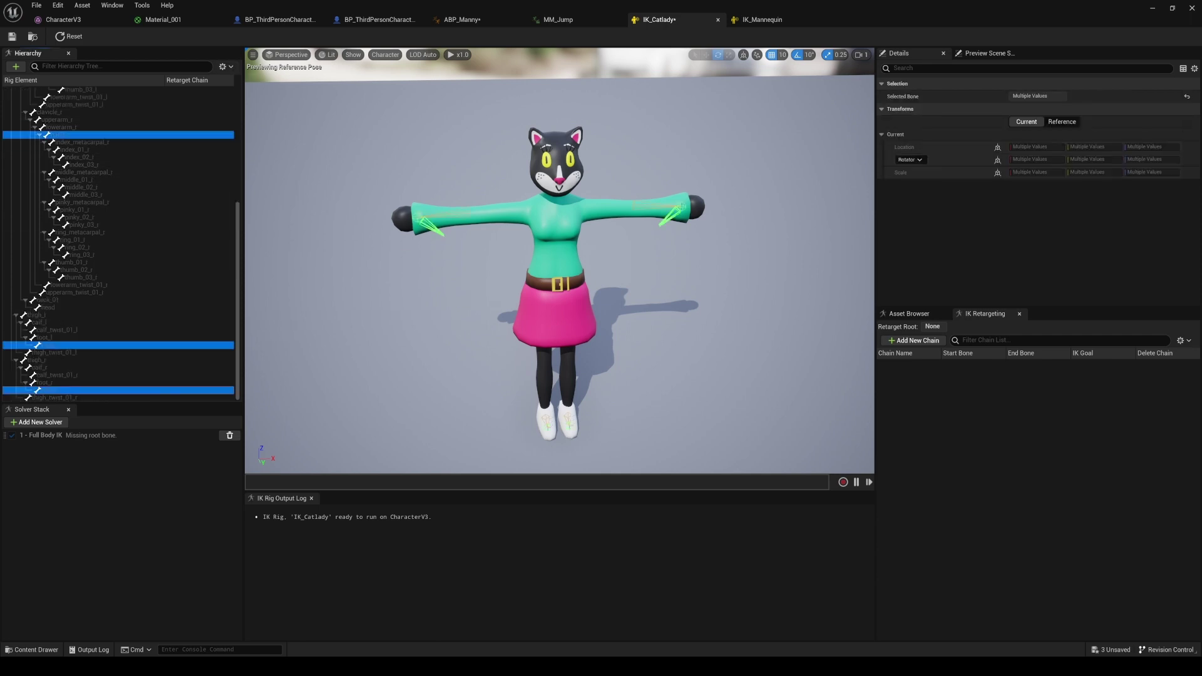
pyautogui.rightClick(73, 346)
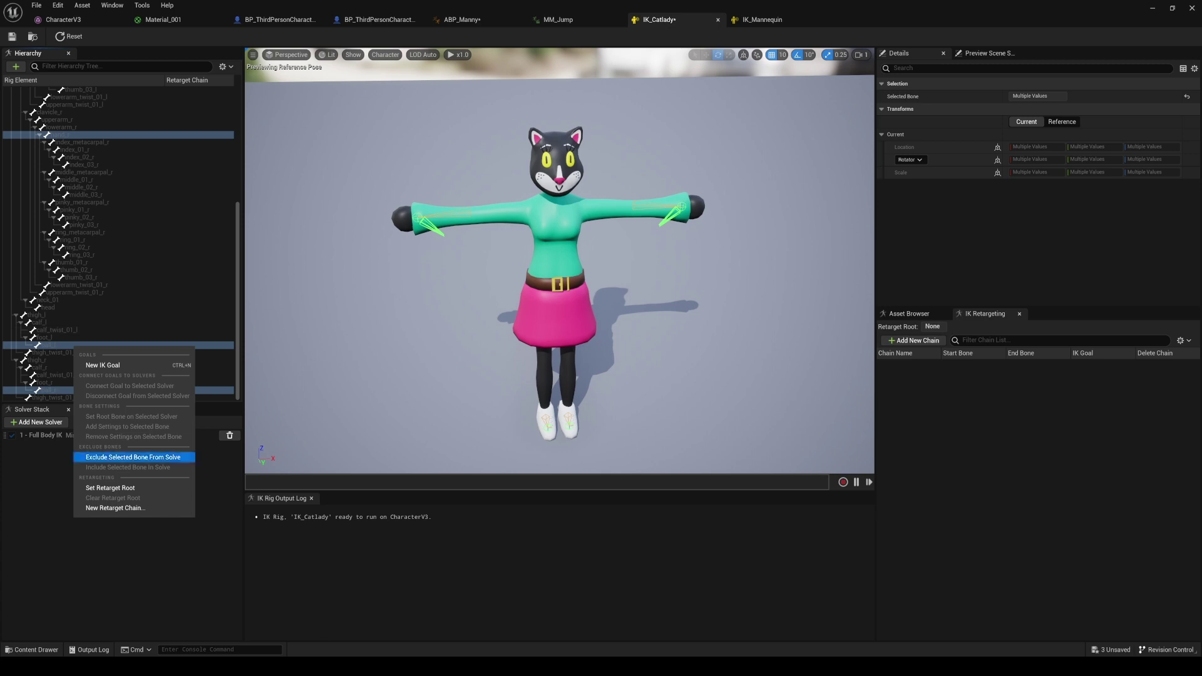
pyautogui.click(102, 365)
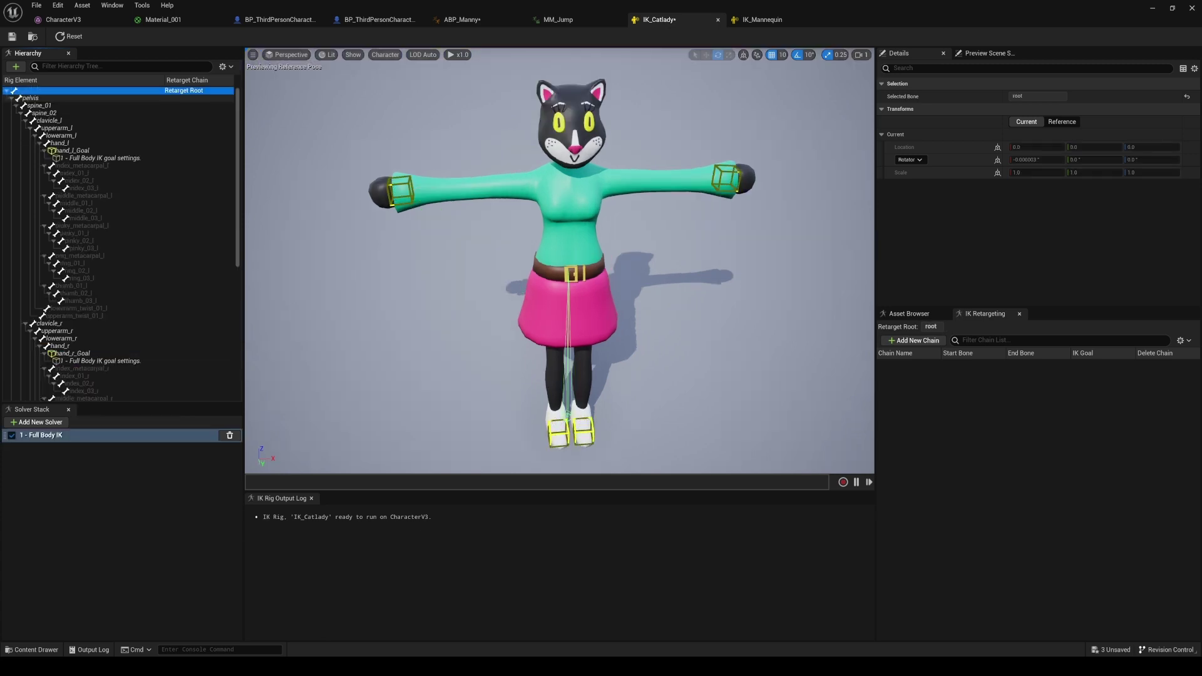
# Step: Set the pelvis bone as the retarget root and as the root bone of the Full Body IK solver
pyautogui.click(24, 91)
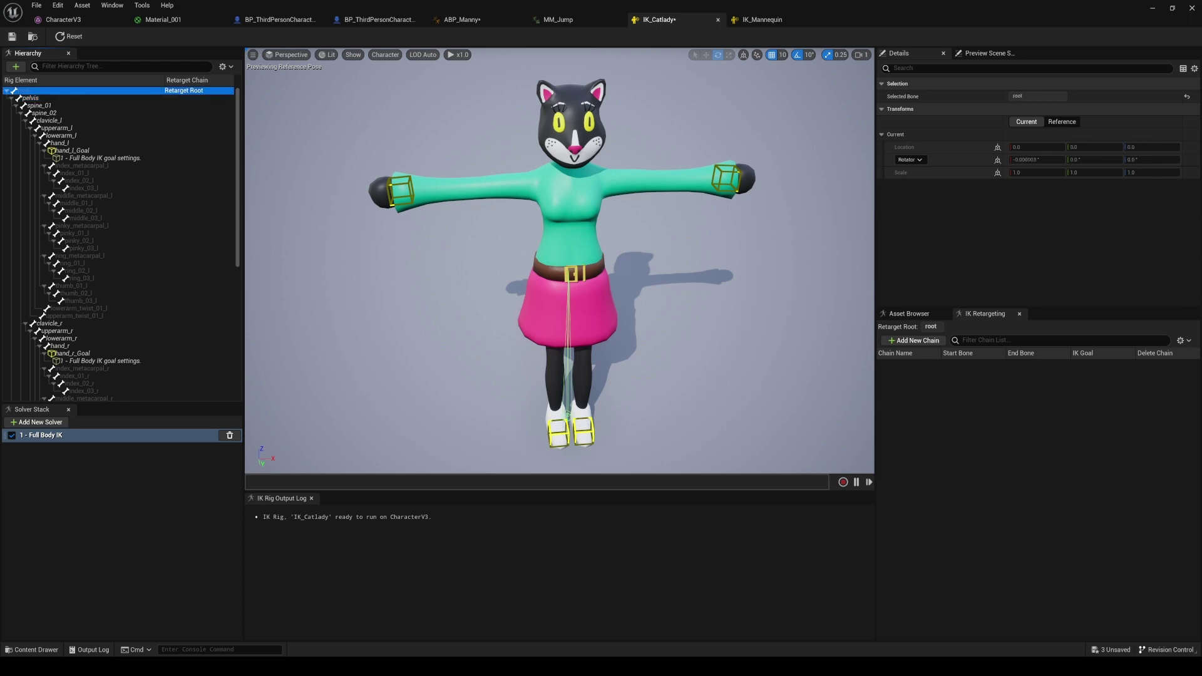
pyautogui.click(31, 99)
pyautogui.rightClick(56, 100)
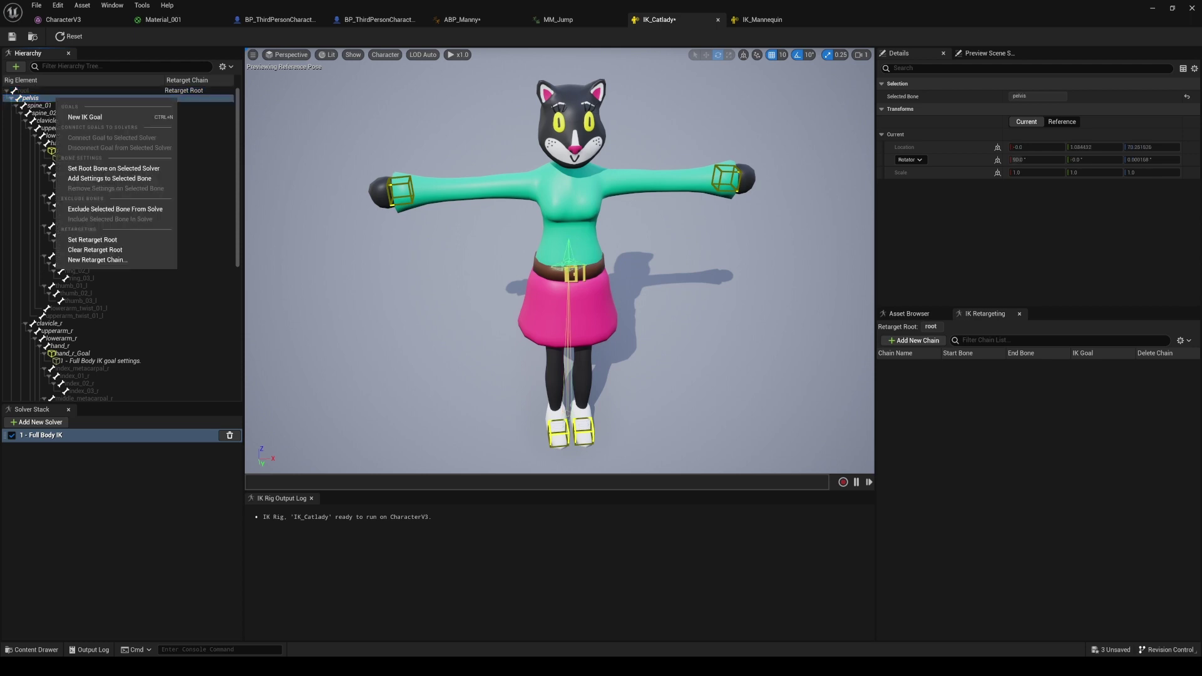
pyautogui.click(103, 240)
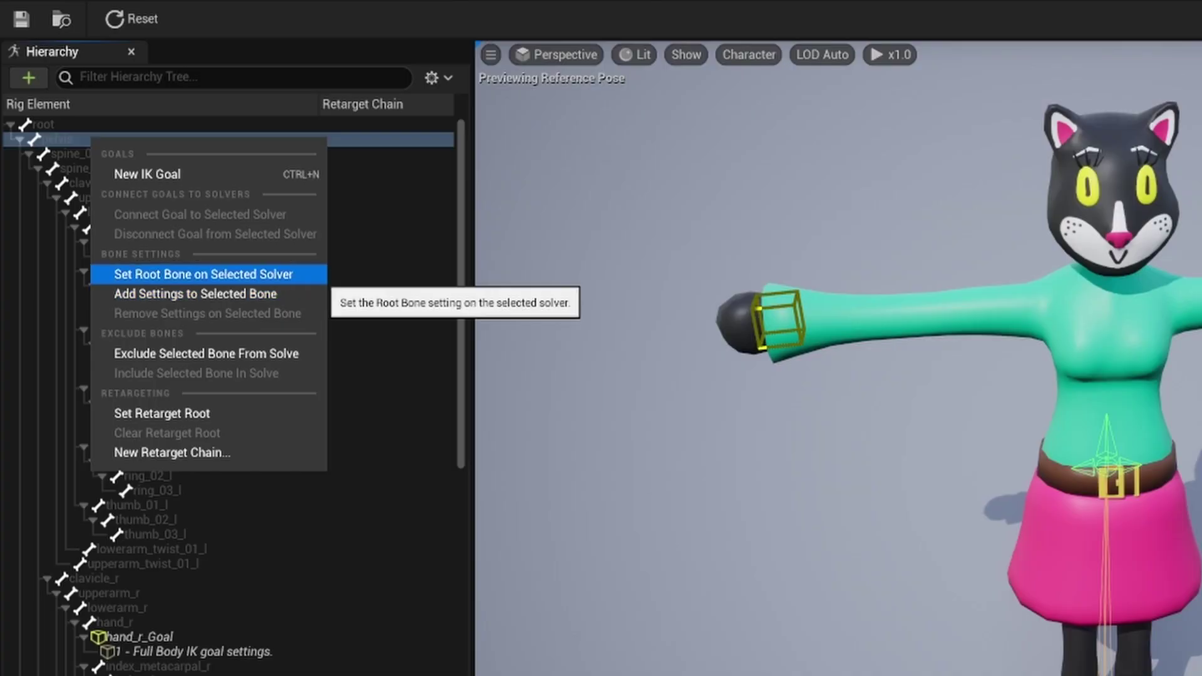
pyautogui.click(203, 274)
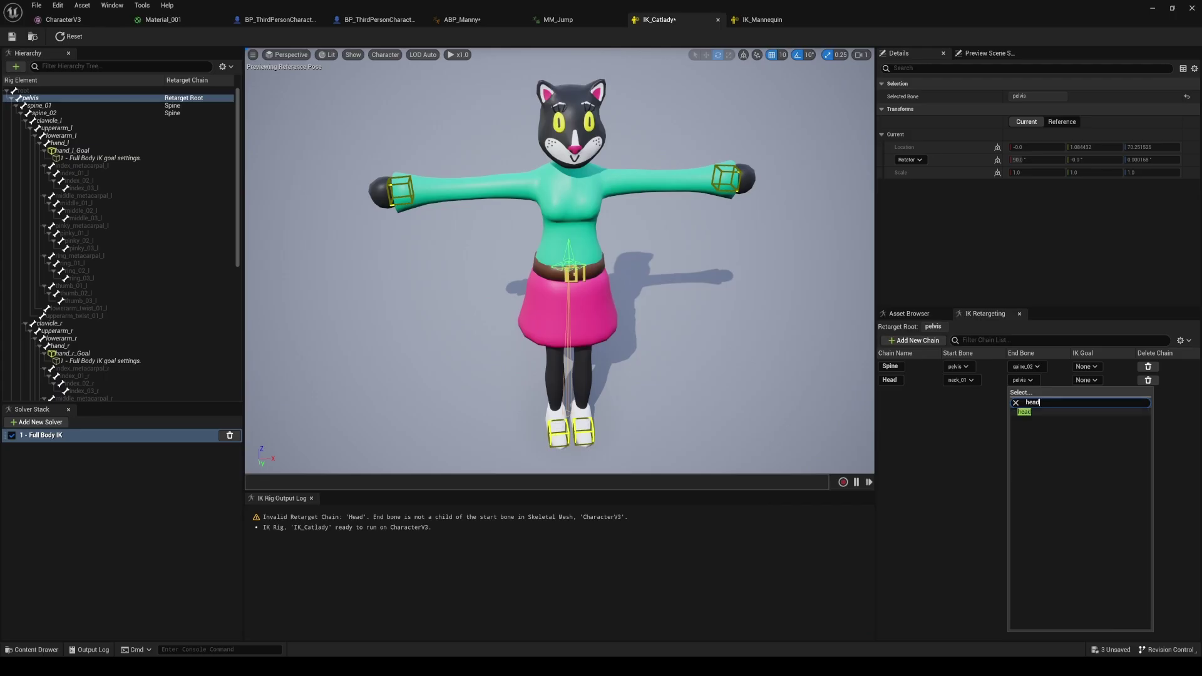
# Step: Add retarget chains for the head (neck_01 to head), LeftArm (upperarm_l to hand_l) and RightArm (upperarm_r to hand_r)
pyautogui.press('Return')
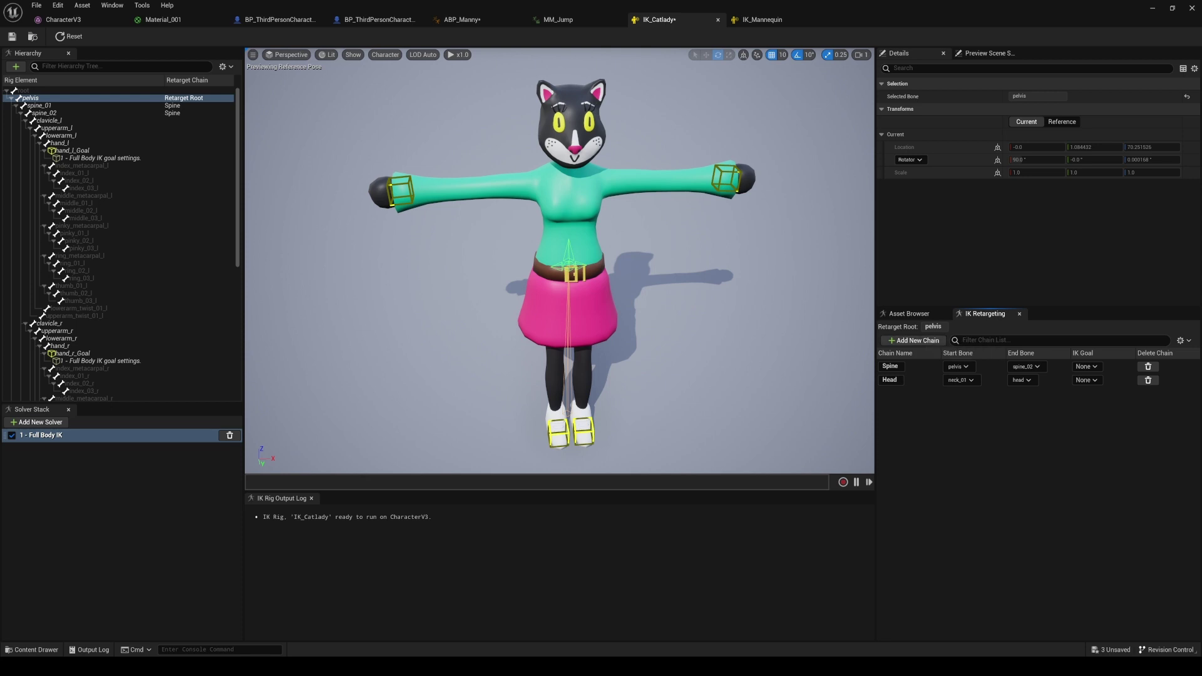
pyautogui.click(914, 340)
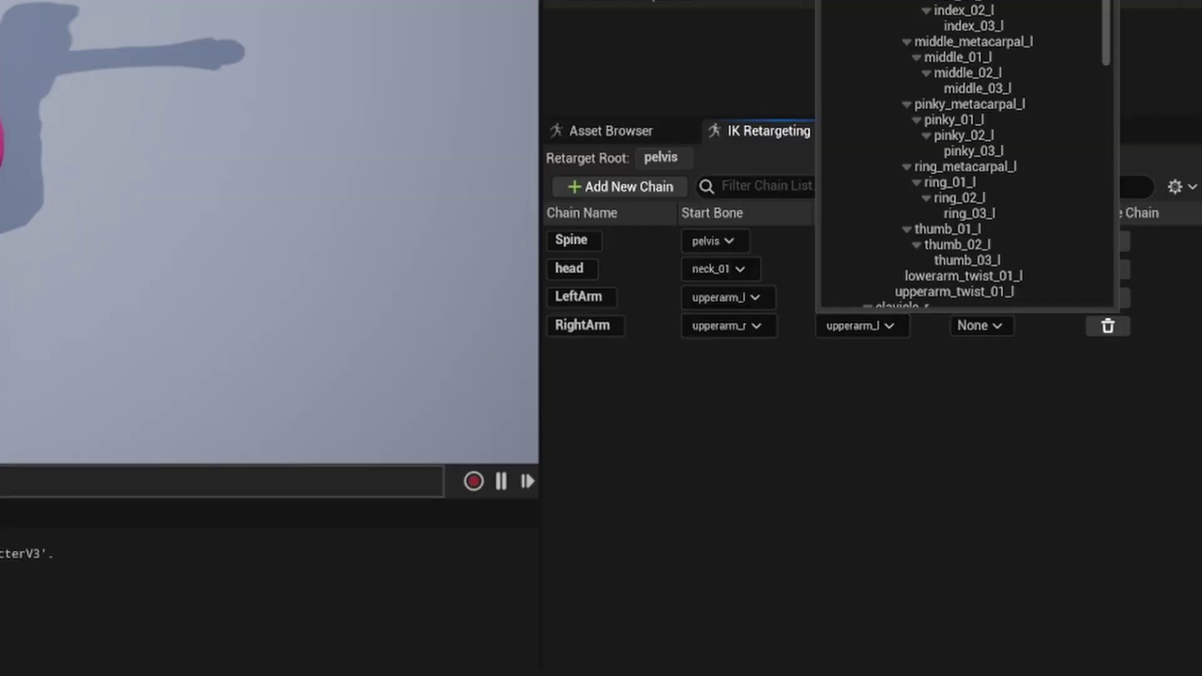
pyautogui.write('hand')
pyautogui.click(907, 1)
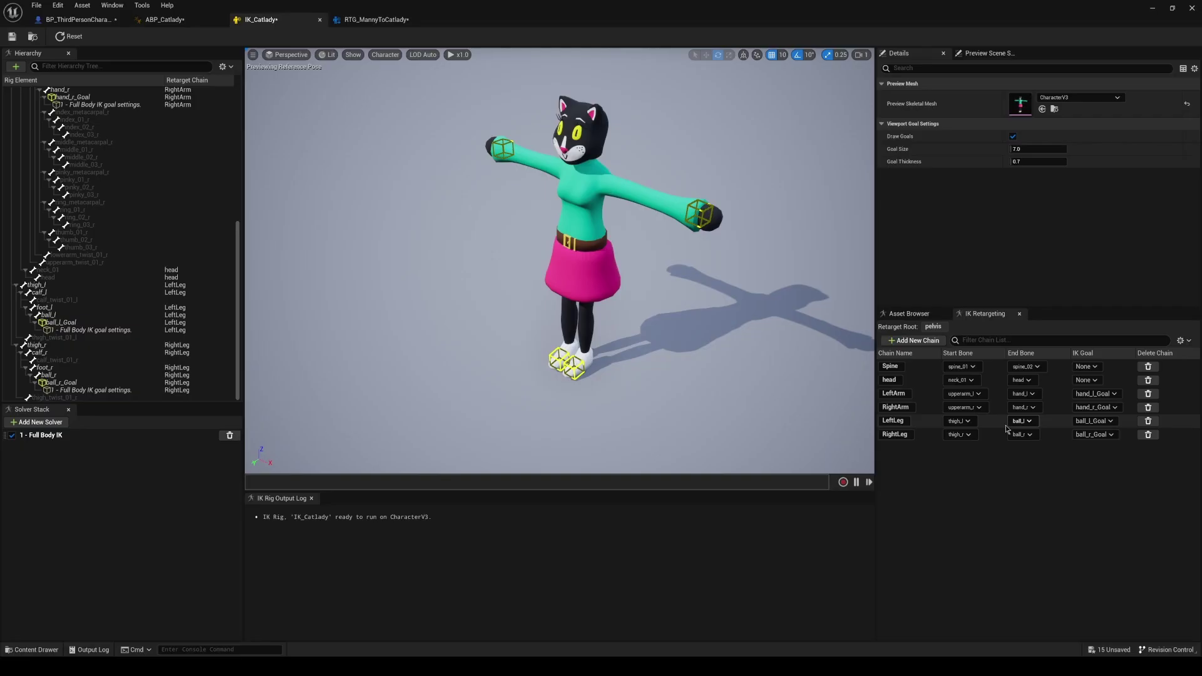
# Step: Check the start and end bones of the LeftLeg and RightLeg retarget chains
pyautogui.click(993, 433)
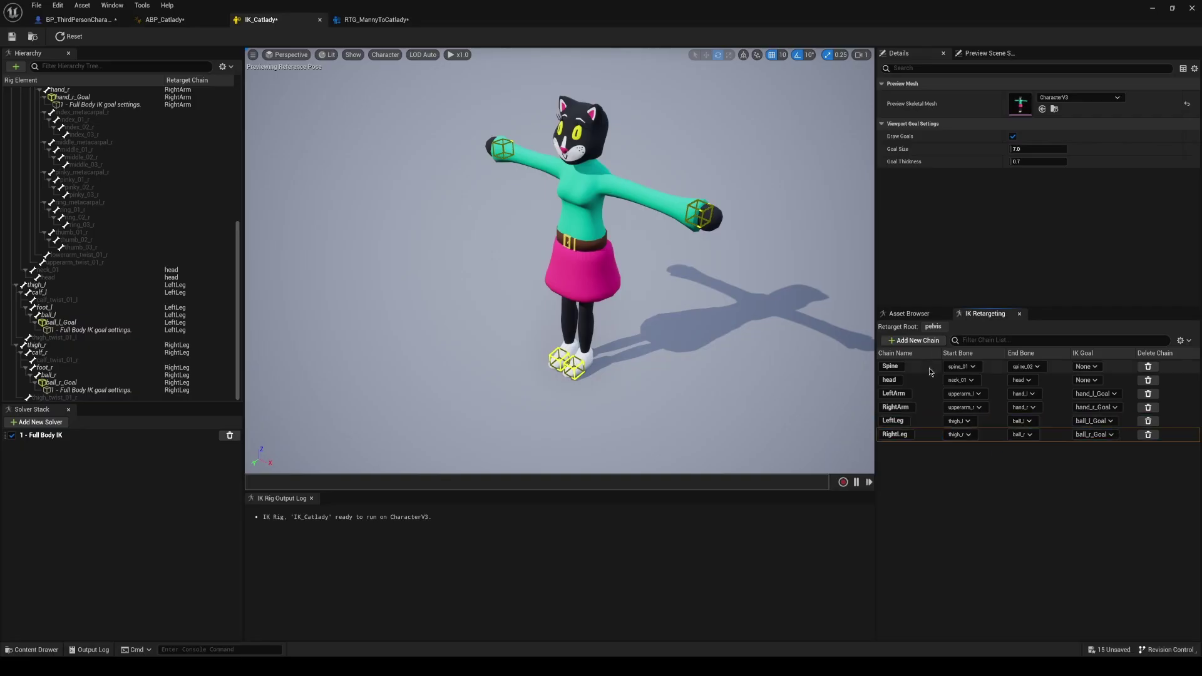
pyautogui.click(1029, 424)
pyautogui.click(1029, 423)
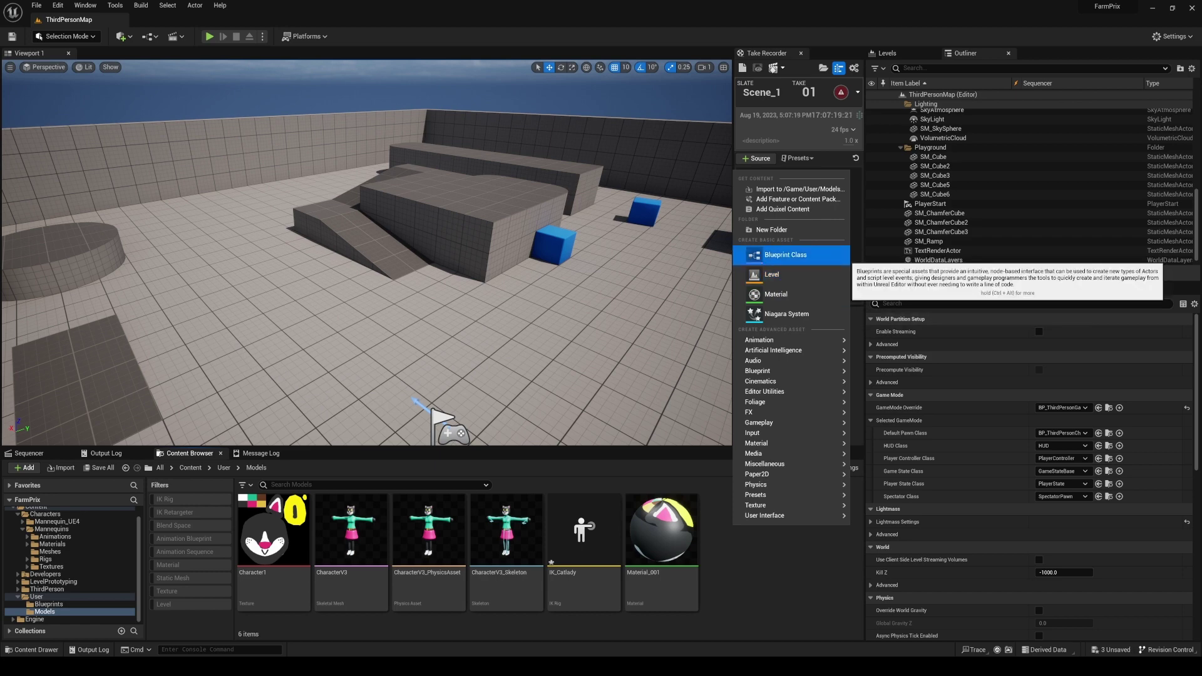
# Step: Create the IK Retargeter RTG_MannyToCatlady with source IK_Mannequin and target IK_Catlady, and offset the target mesh about 114.6 along X
pyautogui.write('ik')
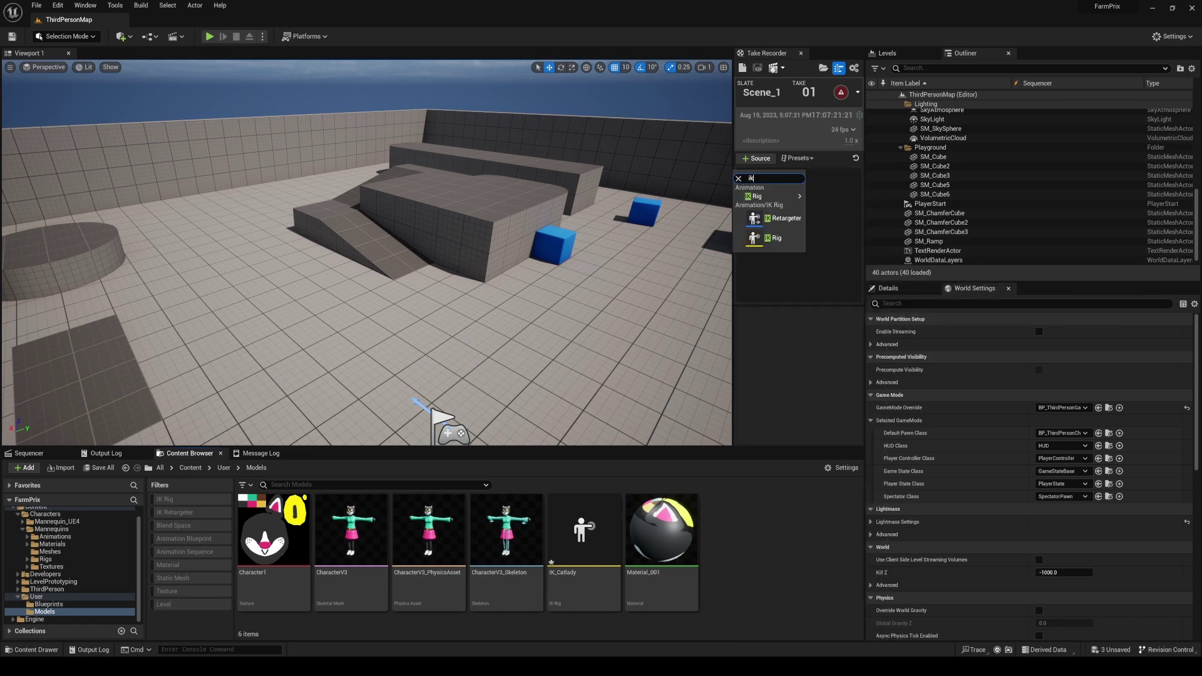
pyautogui.press('Return')
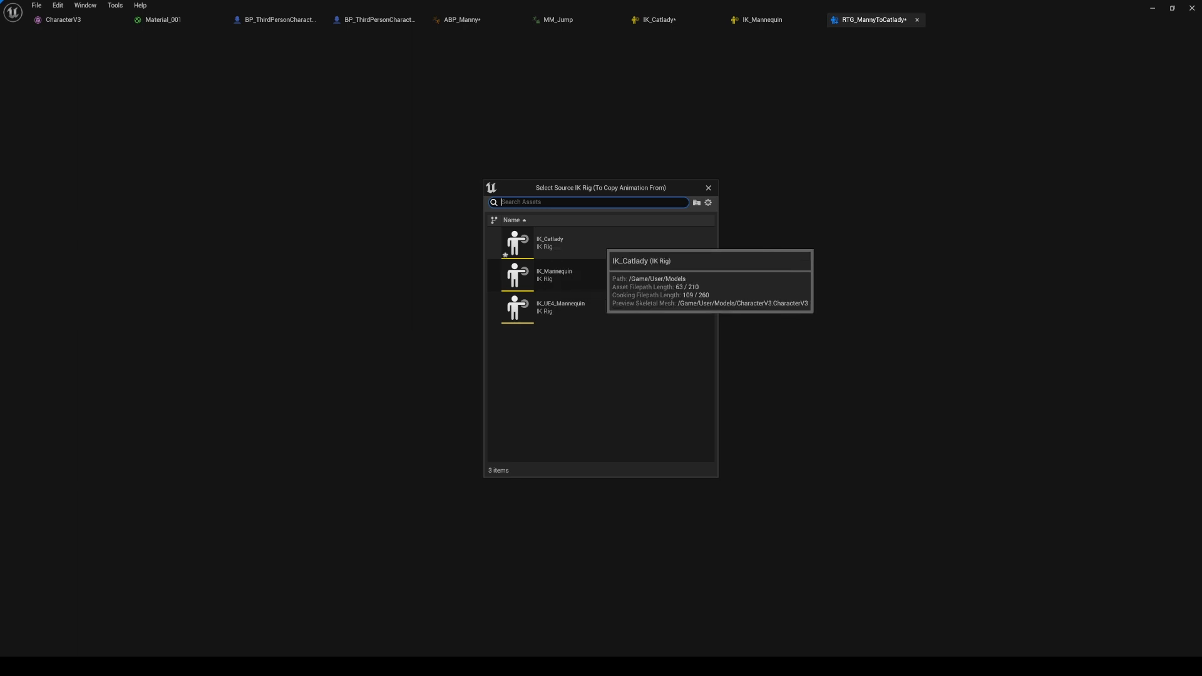
pyautogui.doubleClick(566, 274)
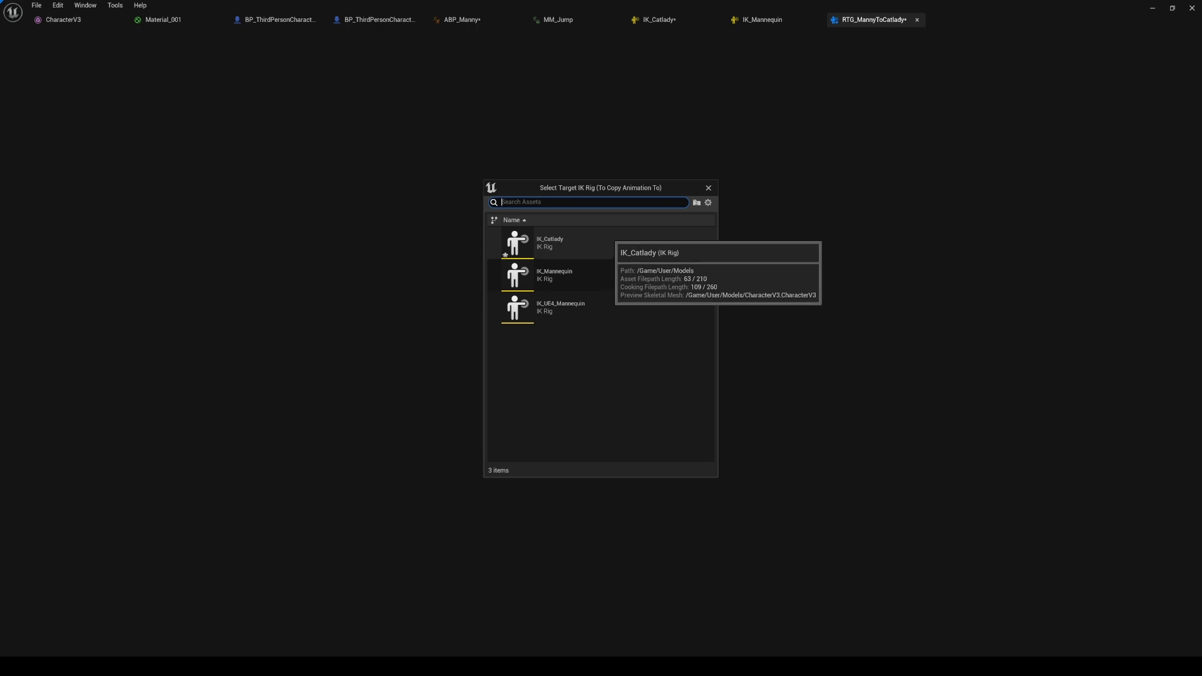
pyautogui.doubleClick(601, 243)
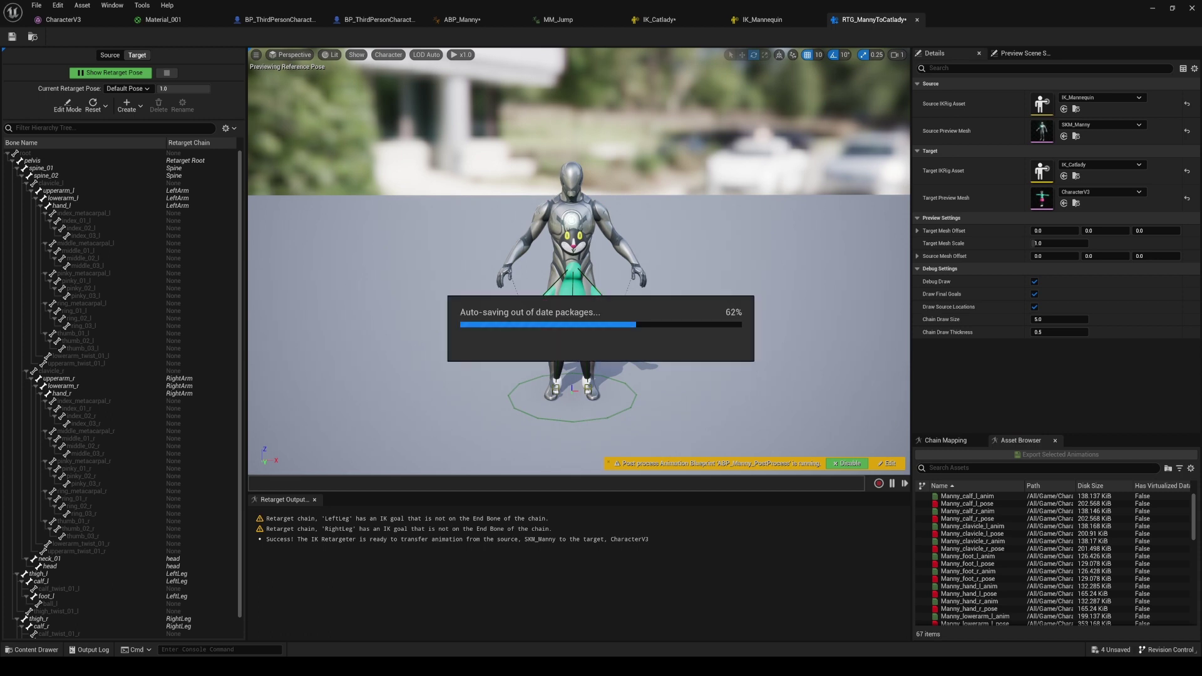
pyautogui.moveTo(1054, 230); pyautogui.dragTo(1112, 230)
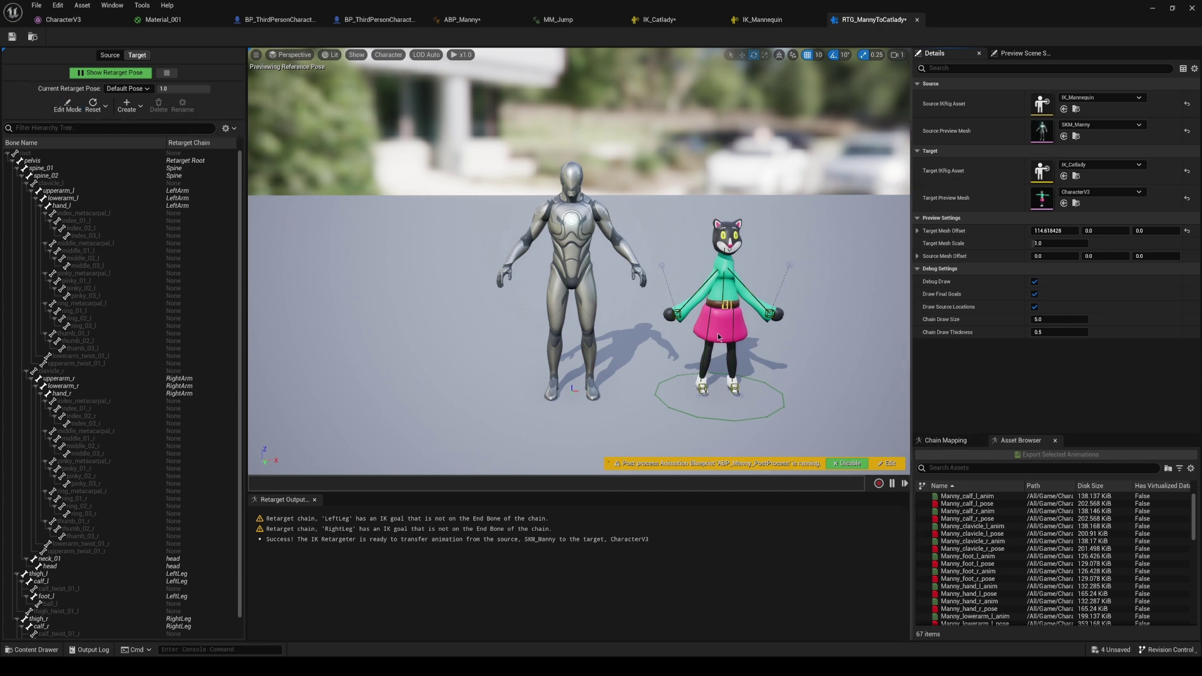
# Step: Enter pose editing for the retargeter's target and create a new retarget pose named CustomRetargetPose
pyautogui.click(68, 107)
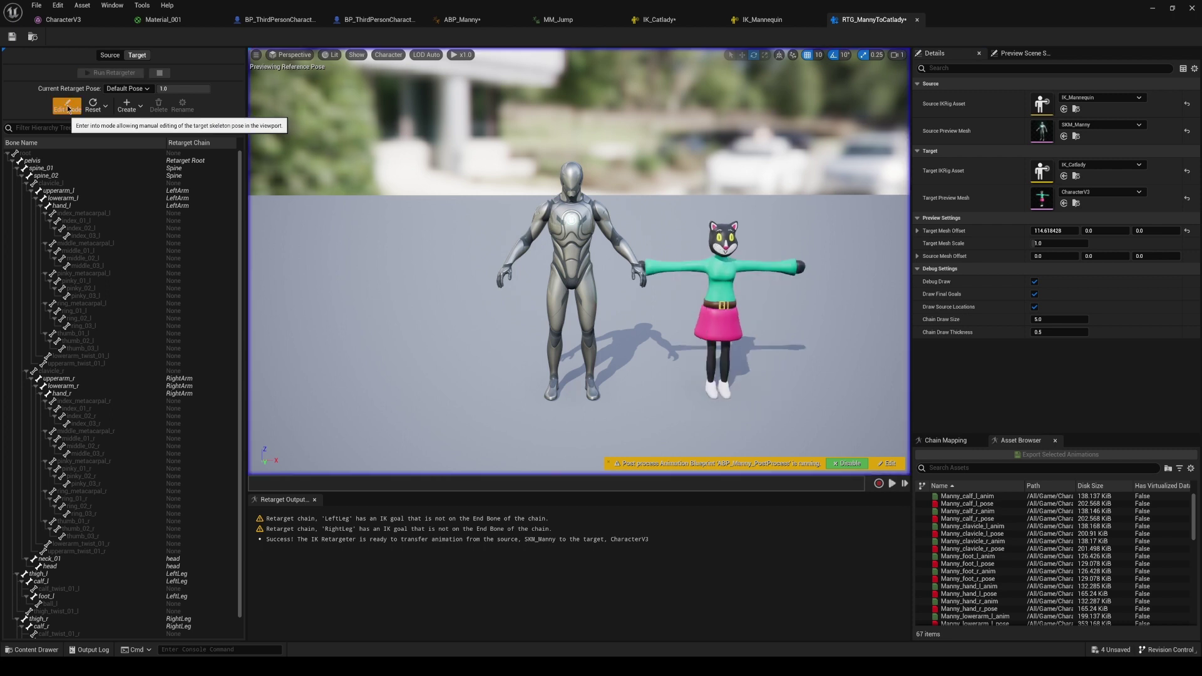
pyautogui.click(139, 106)
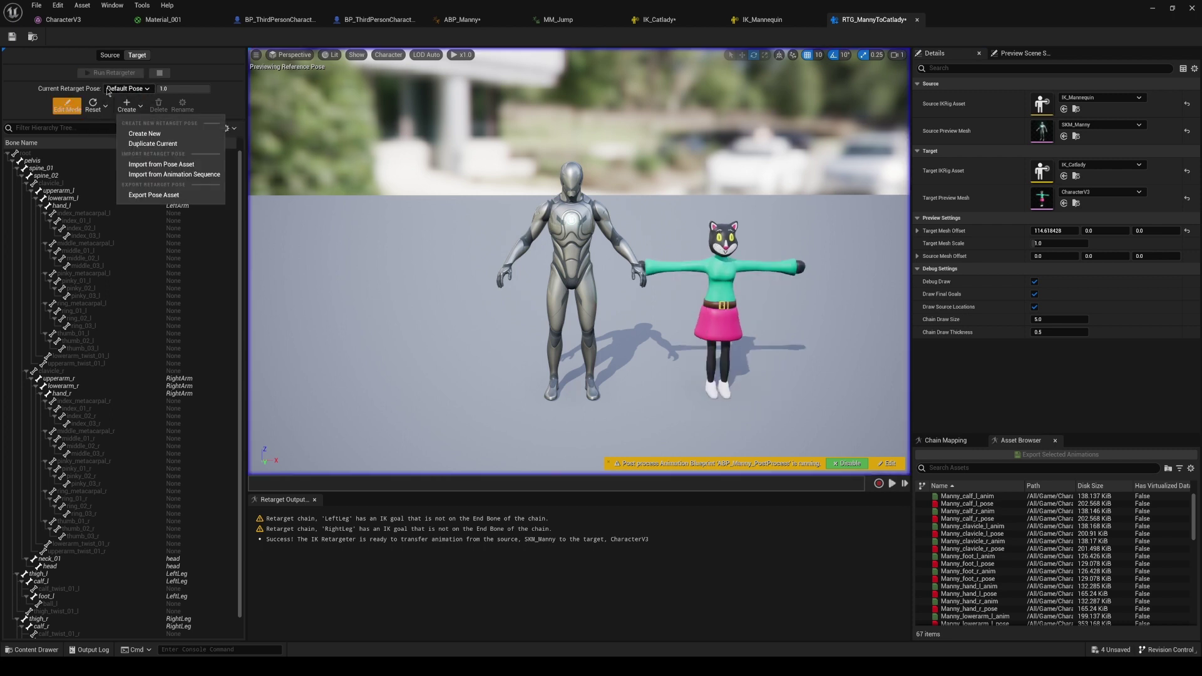
pyautogui.click(145, 134)
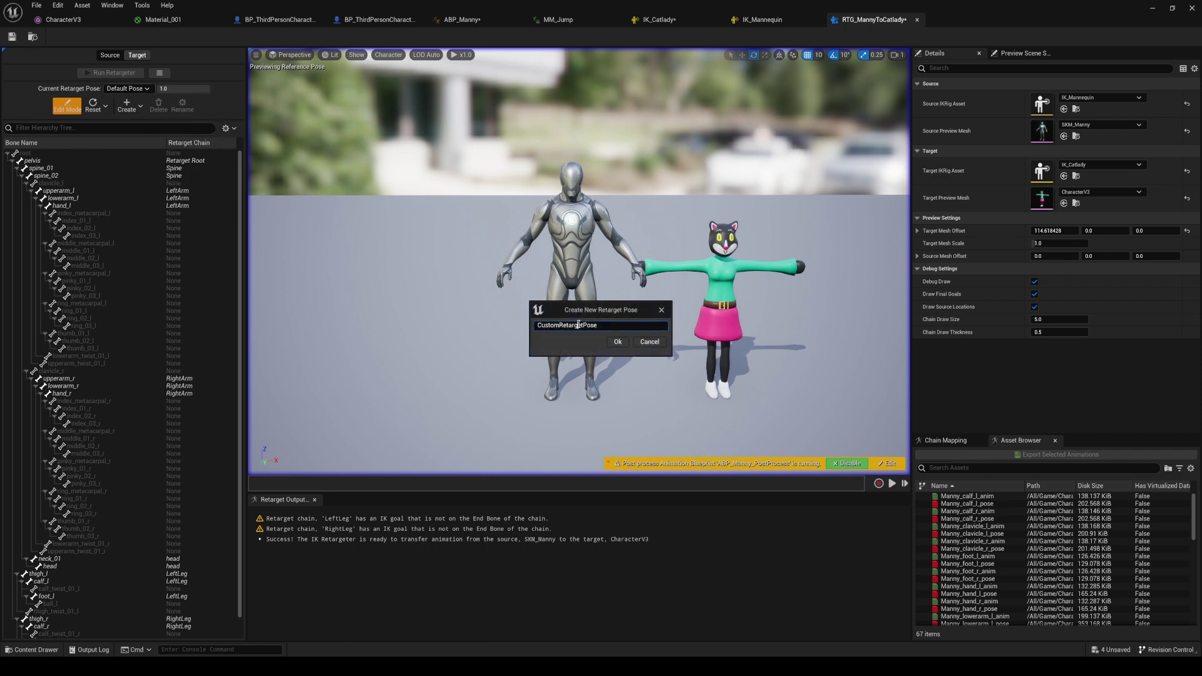
pyautogui.click(619, 343)
pyautogui.moveTo(671, 242); pyautogui.dragTo(696, 269, button='right')
pyautogui.press('w')
pyautogui.scroll(-5, 661, 215)
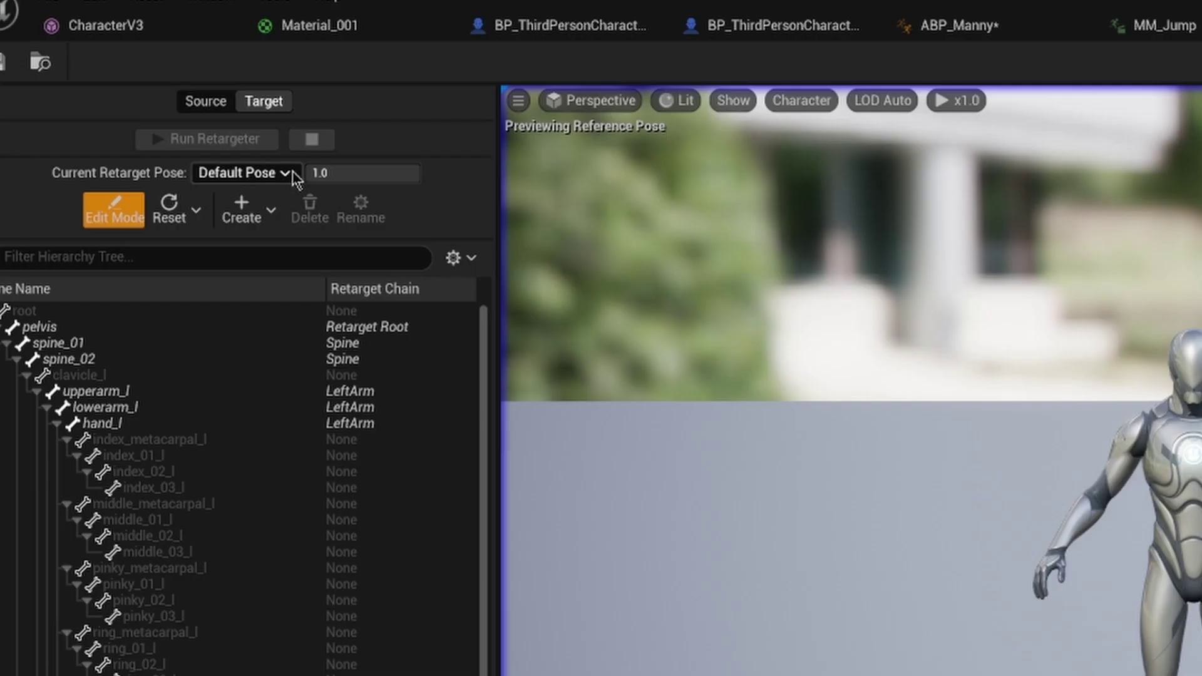
pyautogui.click(150, 88)
pyautogui.click(264, 195)
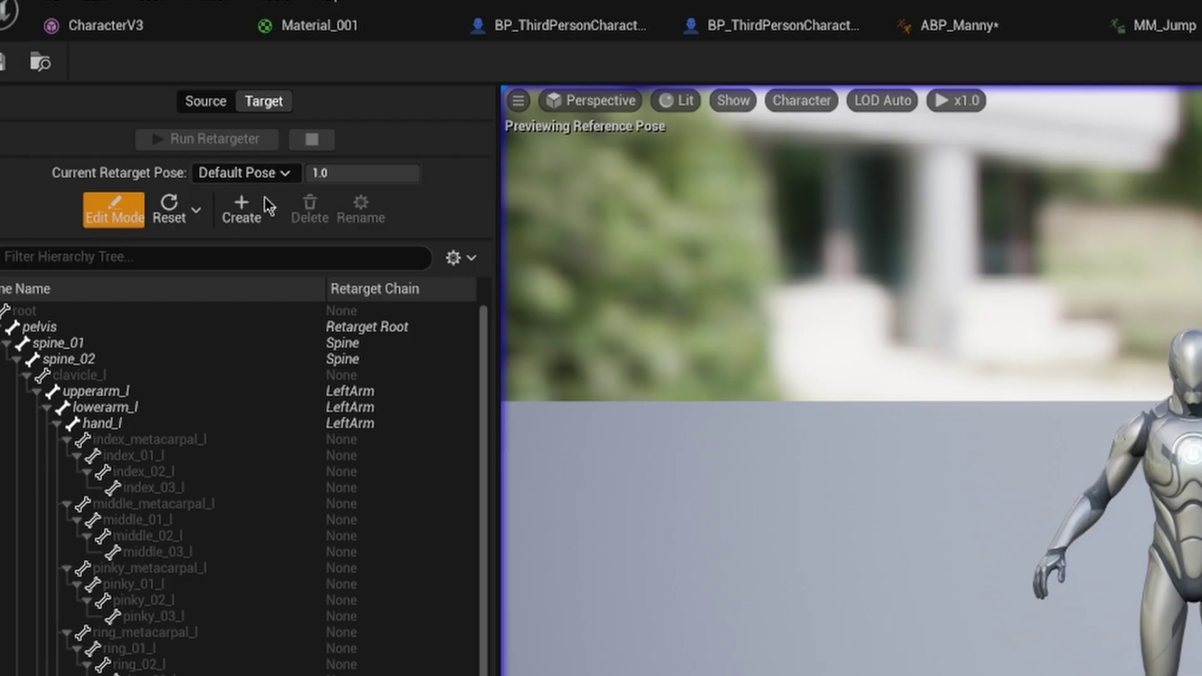
# Step: Create the retarget pose CustomRetargetPose for the target and lower its left arm by rotating upperarm_l about -40°
pyautogui.click(264, 201)
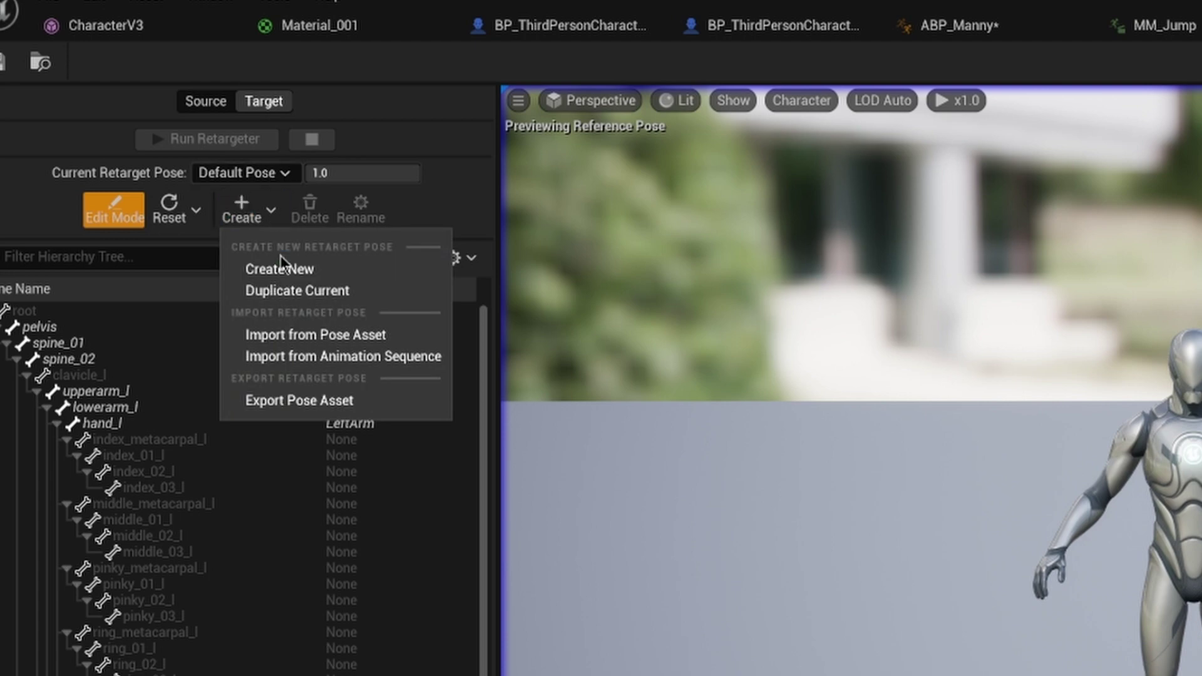
pyautogui.click(294, 269)
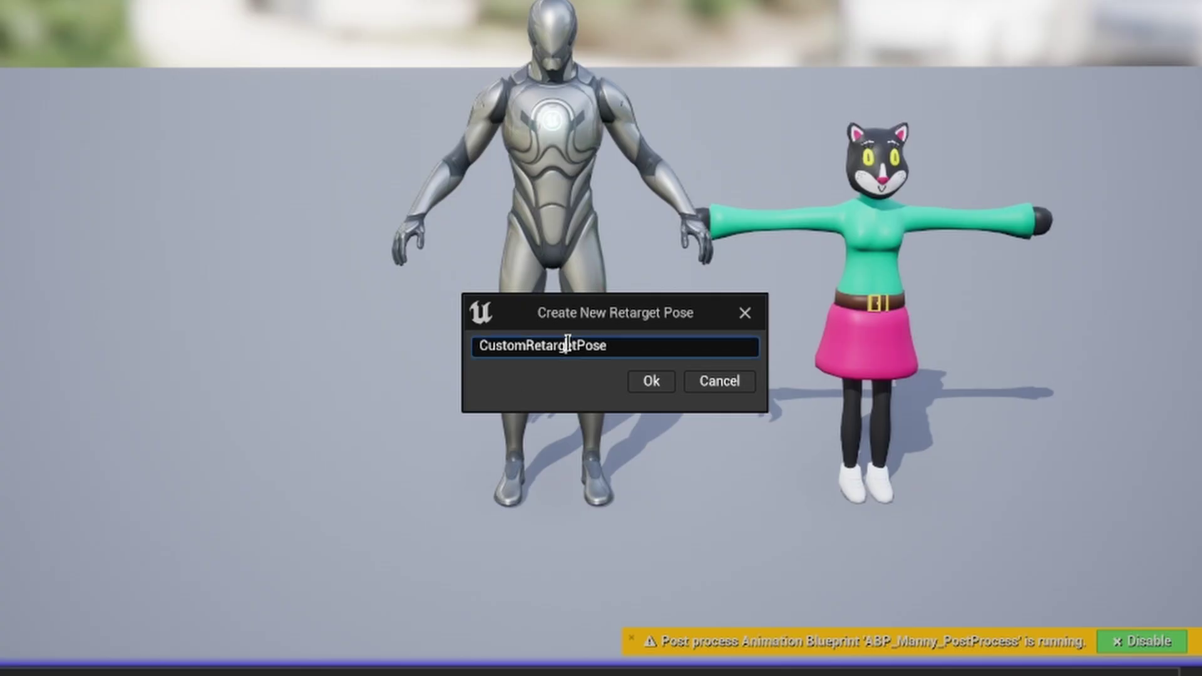
pyautogui.doubleClick(983, 619)
pyautogui.click(997, 608)
pyautogui.click(997, 646)
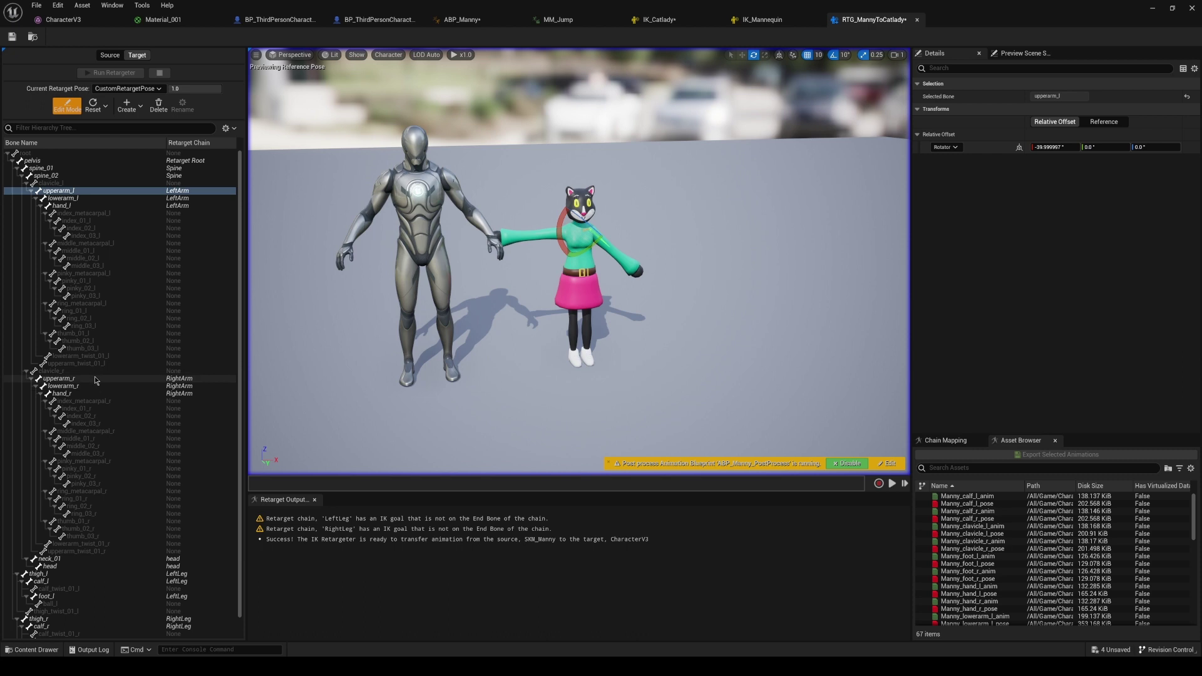
# Step: Rotate upperarm_r about -40° and adjust lowerarm_r to match the mannequin's arm pose, and preview the MF_Walk_Fwd animation
pyautogui.click(96, 379)
pyautogui.moveTo(550, 205); pyautogui.dragTo(563, 195)
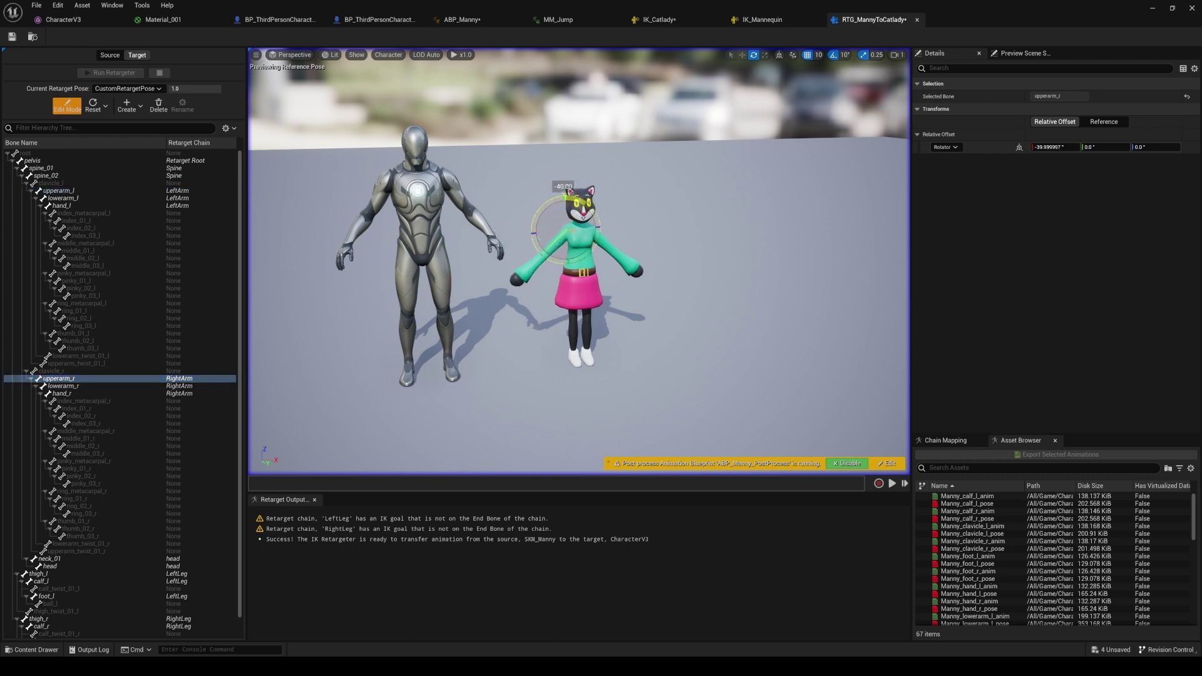
pyautogui.moveTo(563, 195); pyautogui.dragTo(601, 199, button='right')
pyautogui.click(96, 386)
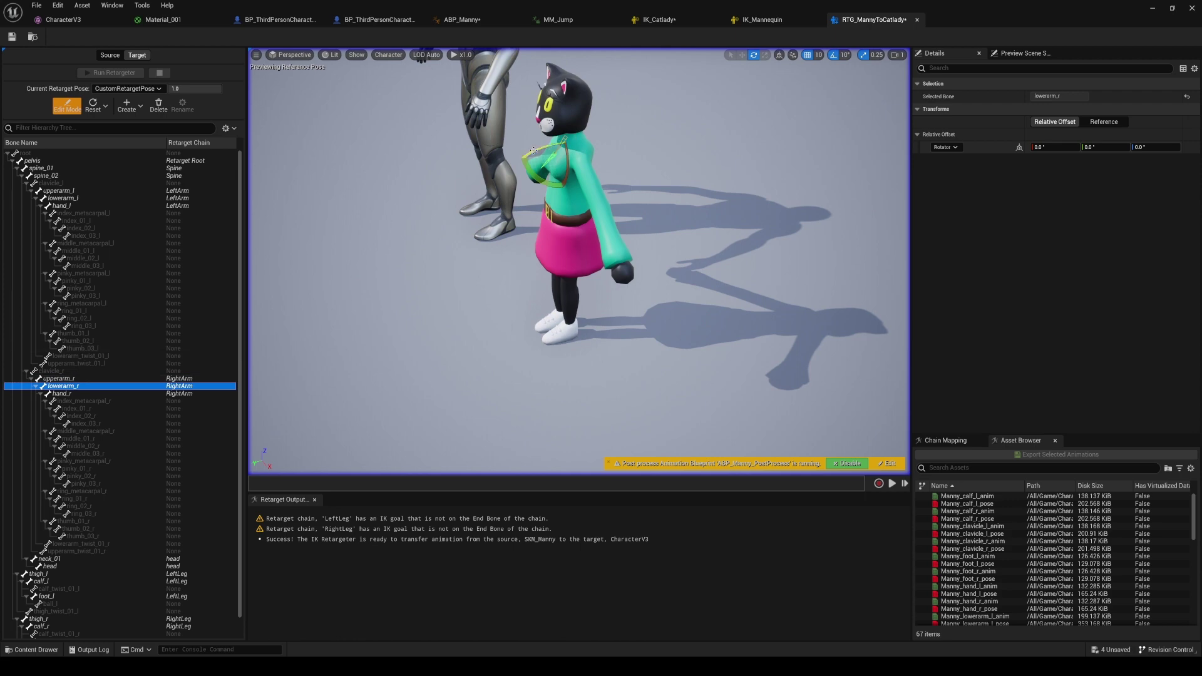
pyautogui.moveTo(532, 150); pyautogui.dragTo(563, 164)
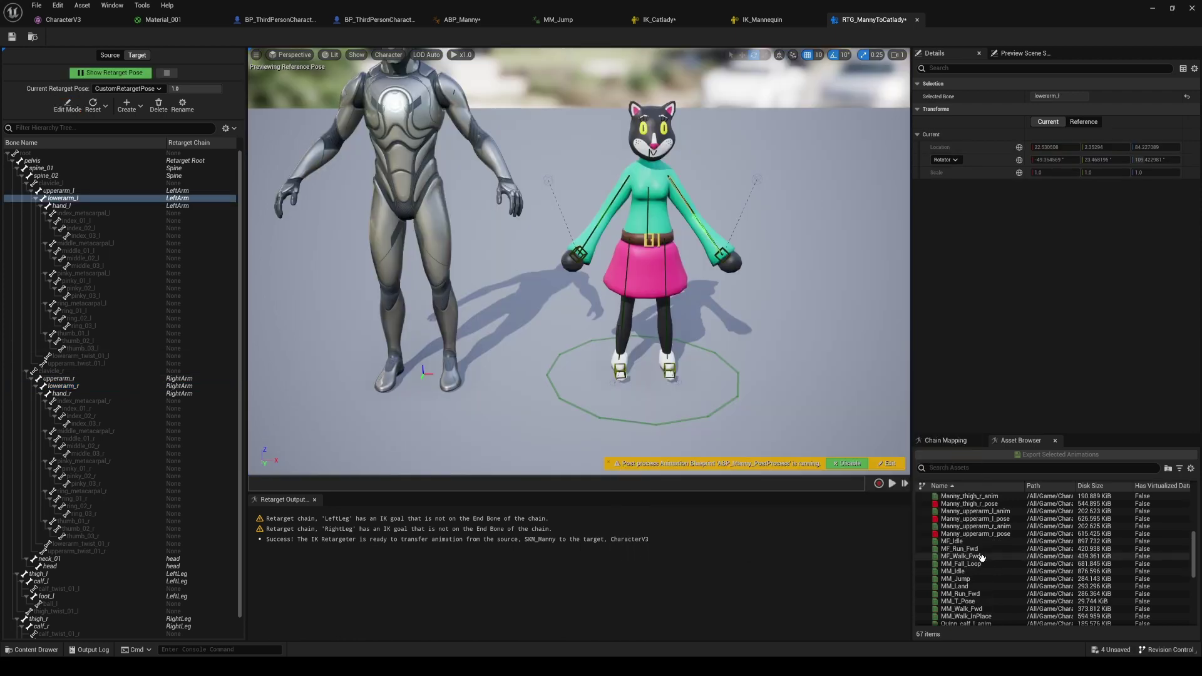
pyautogui.click(964, 556)
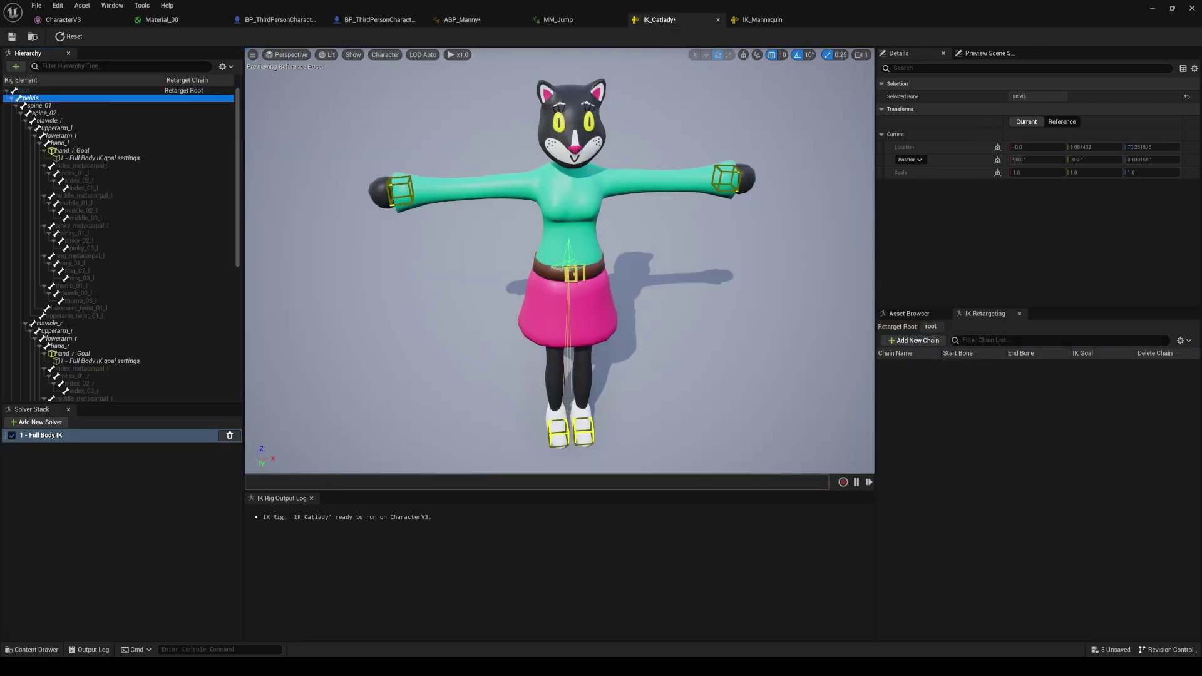
# Step: Set the pelvis as the root bone of the Full Body IK solver in IK_Catlady
pyautogui.rightClick(30, 98)
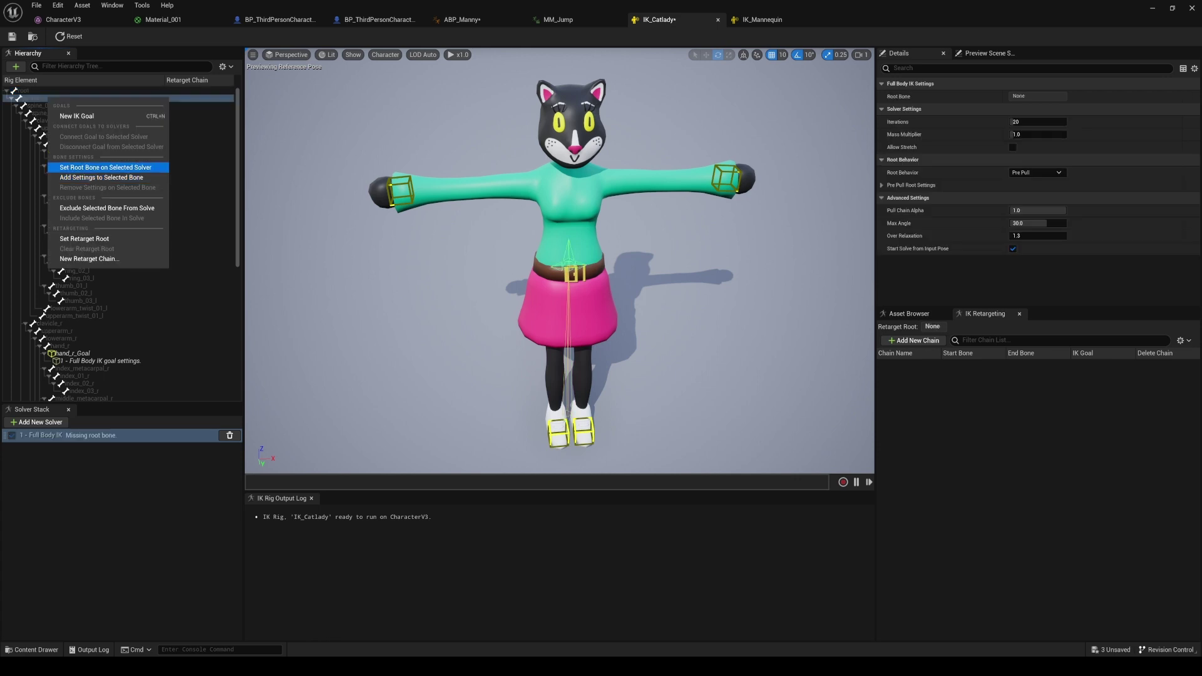
pyautogui.click(105, 167)
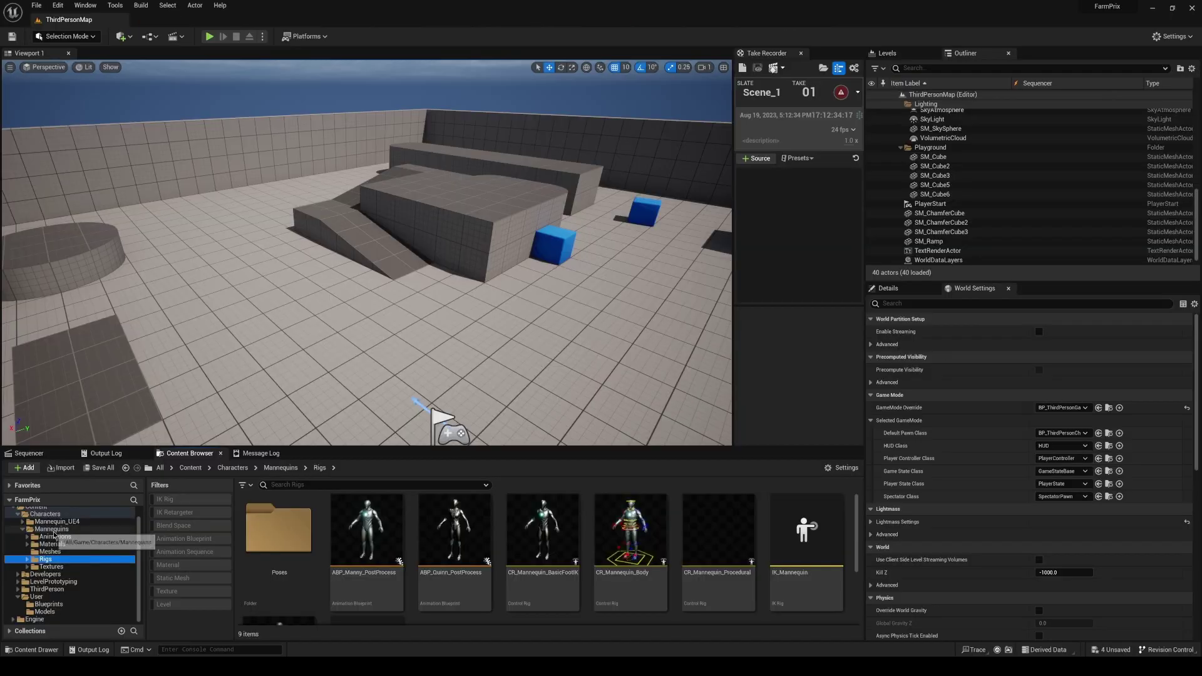
# Step: Duplicate and retarget ABP_Manny from Mannequins/Animations using the RTG_MannyToCatlady retargeter, with User/Models as the export folder
pyautogui.click(52, 529)
pyautogui.click(63, 540)
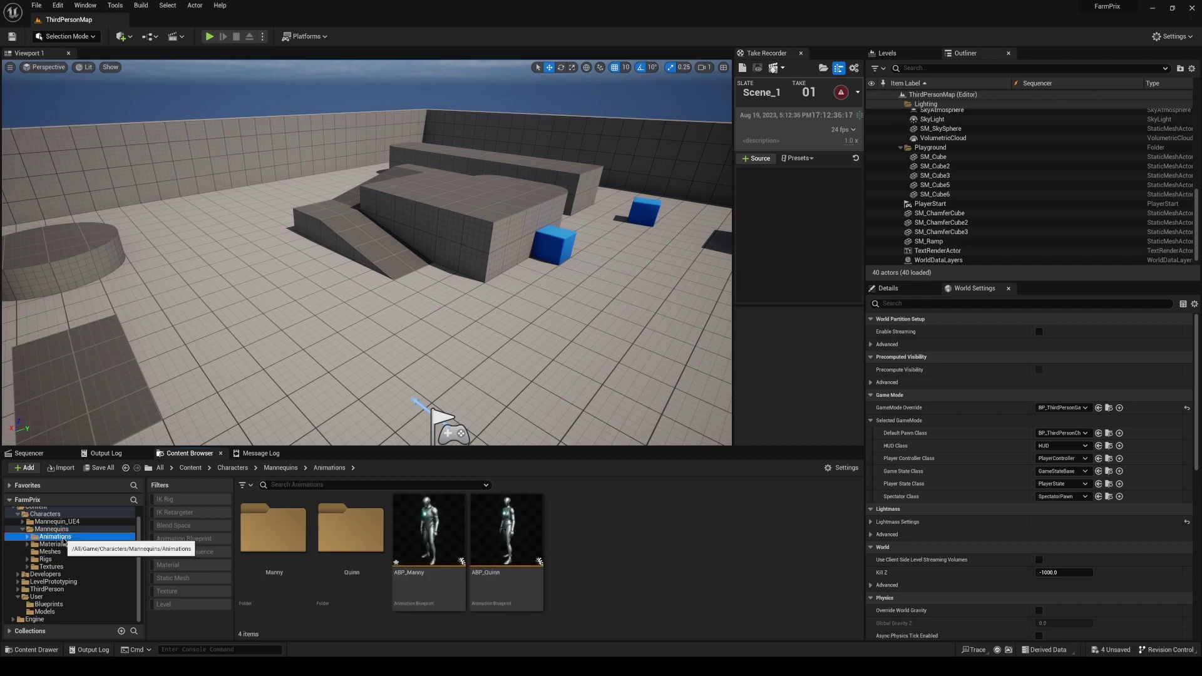
pyautogui.click(431, 529)
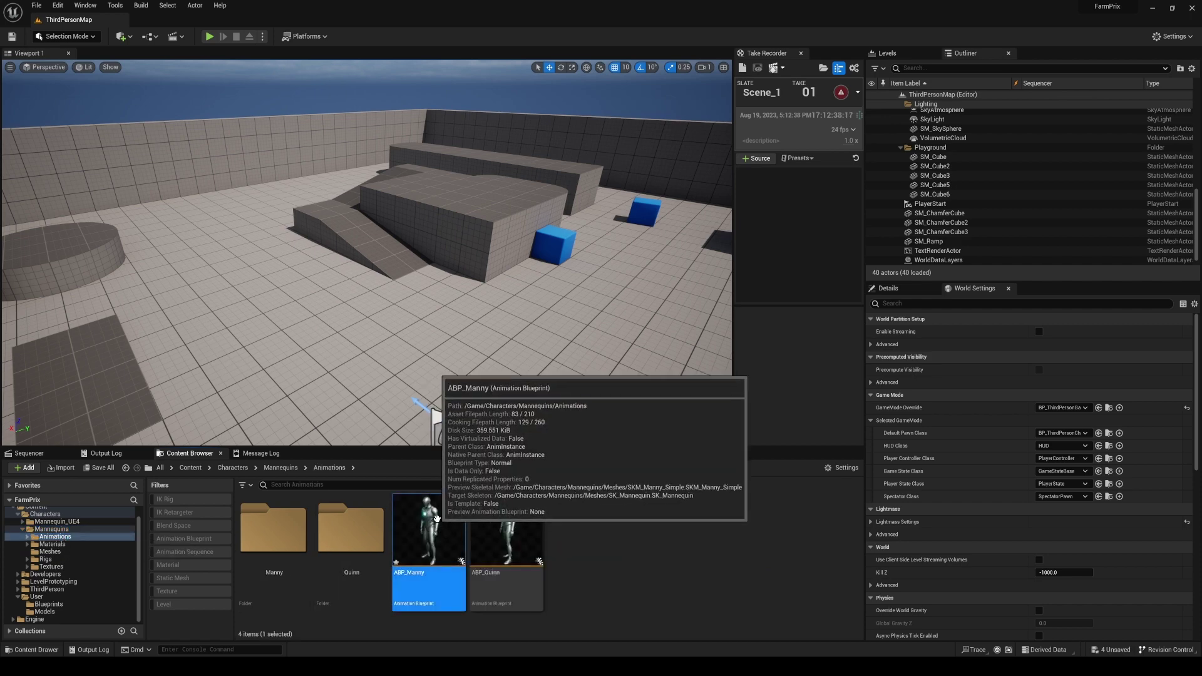
pyautogui.rightClick(436, 525)
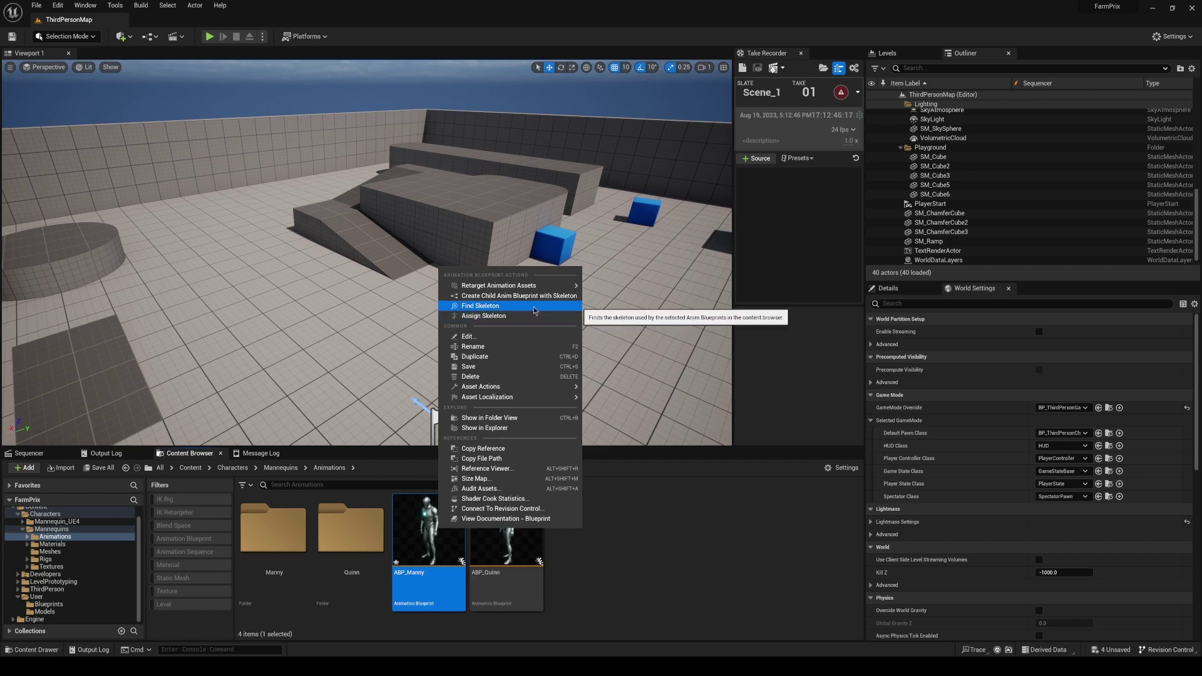
pyautogui.moveTo(538, 285)
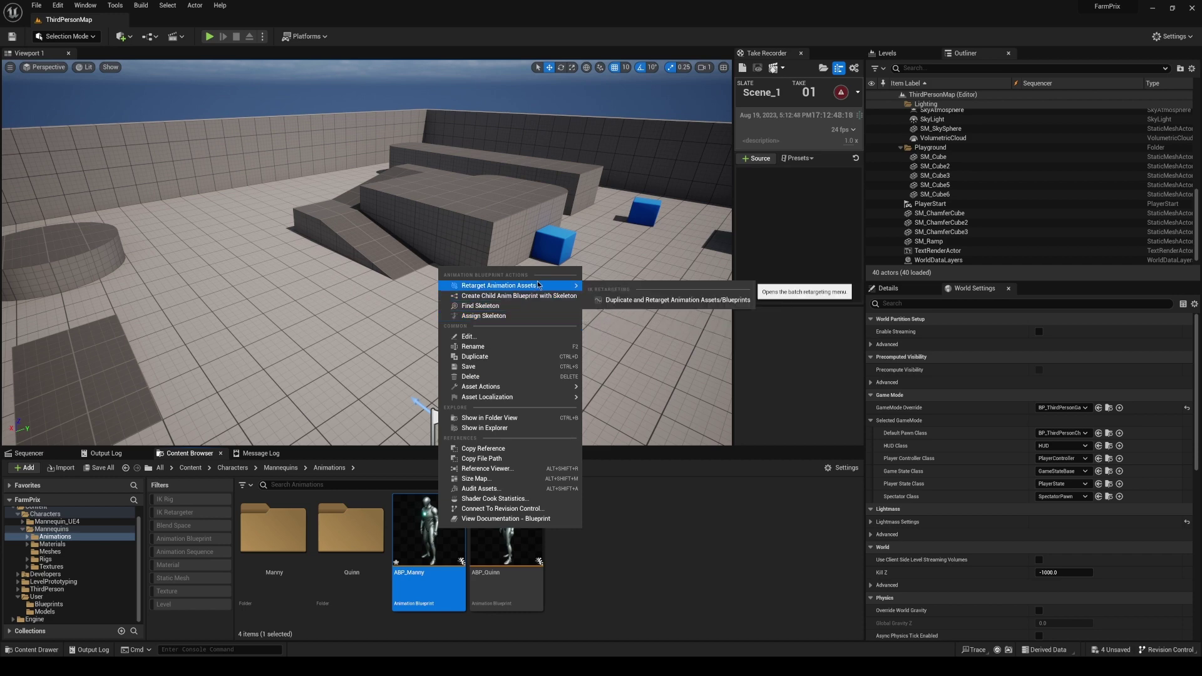
pyautogui.click(646, 300)
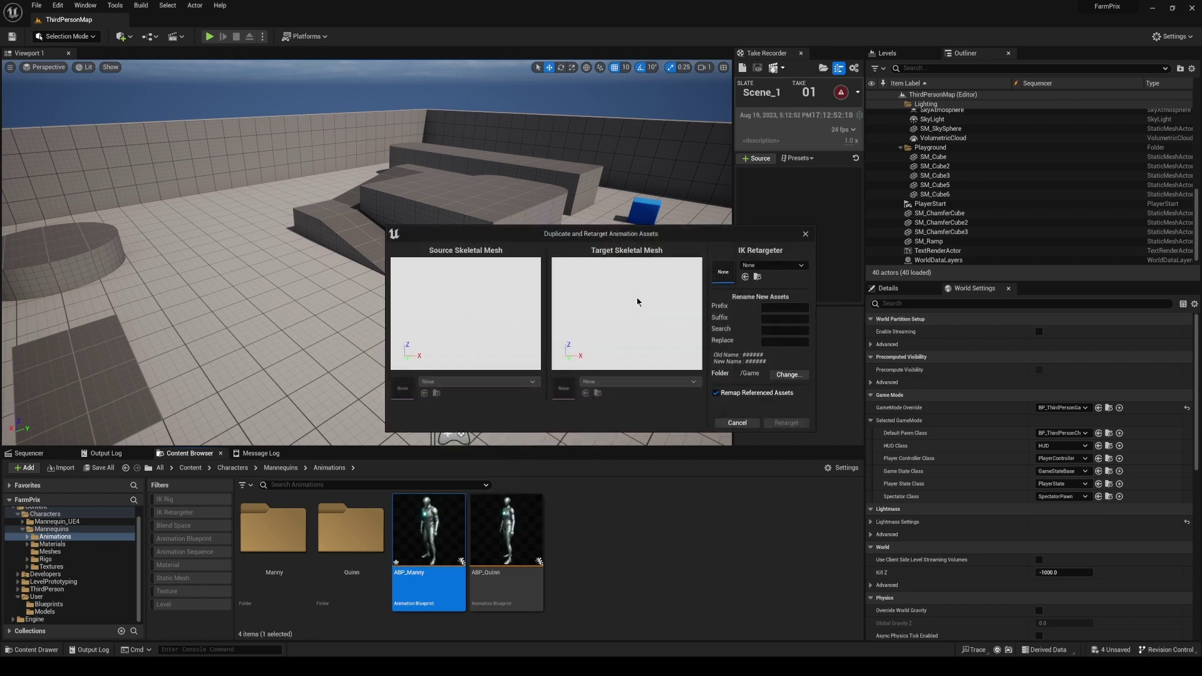
pyautogui.click(759, 264)
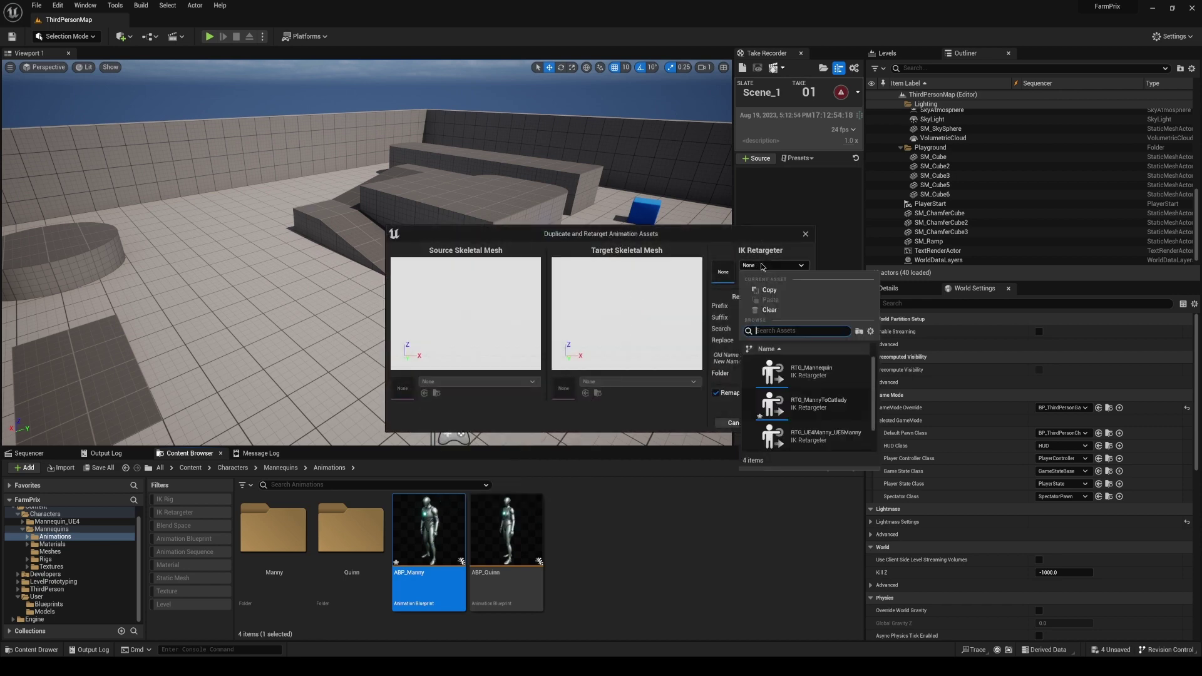
pyautogui.click(819, 403)
pyautogui.click(788, 375)
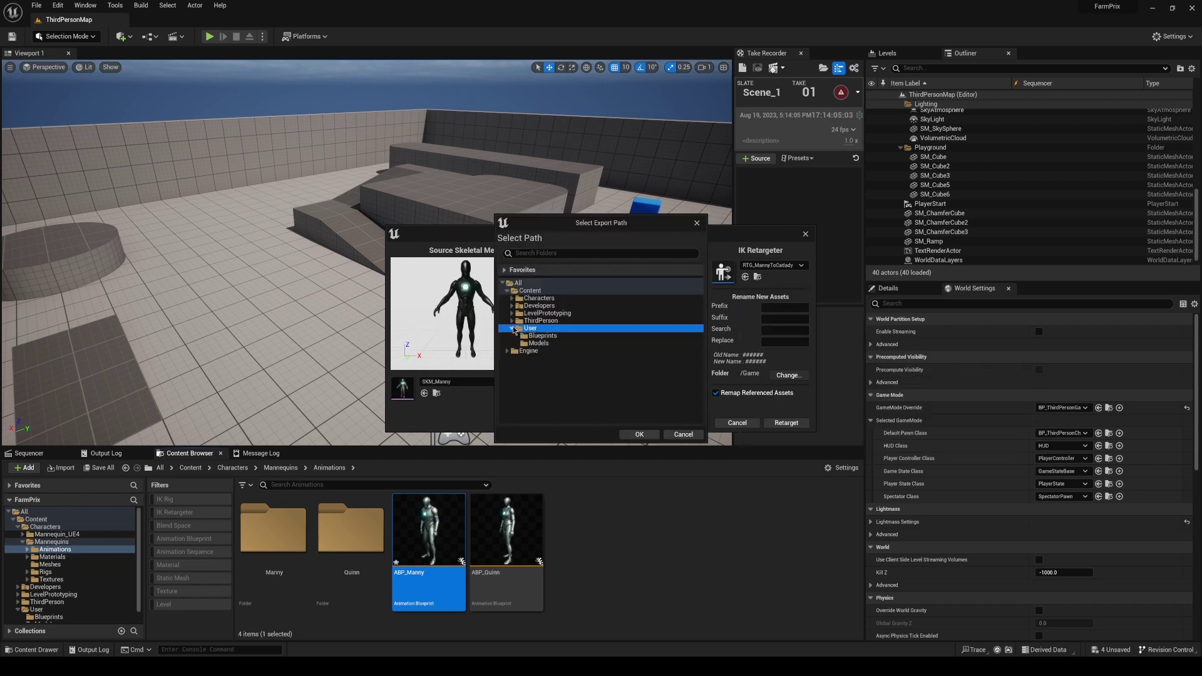
pyautogui.click(539, 343)
pyautogui.click(639, 434)
pyautogui.click(805, 423)
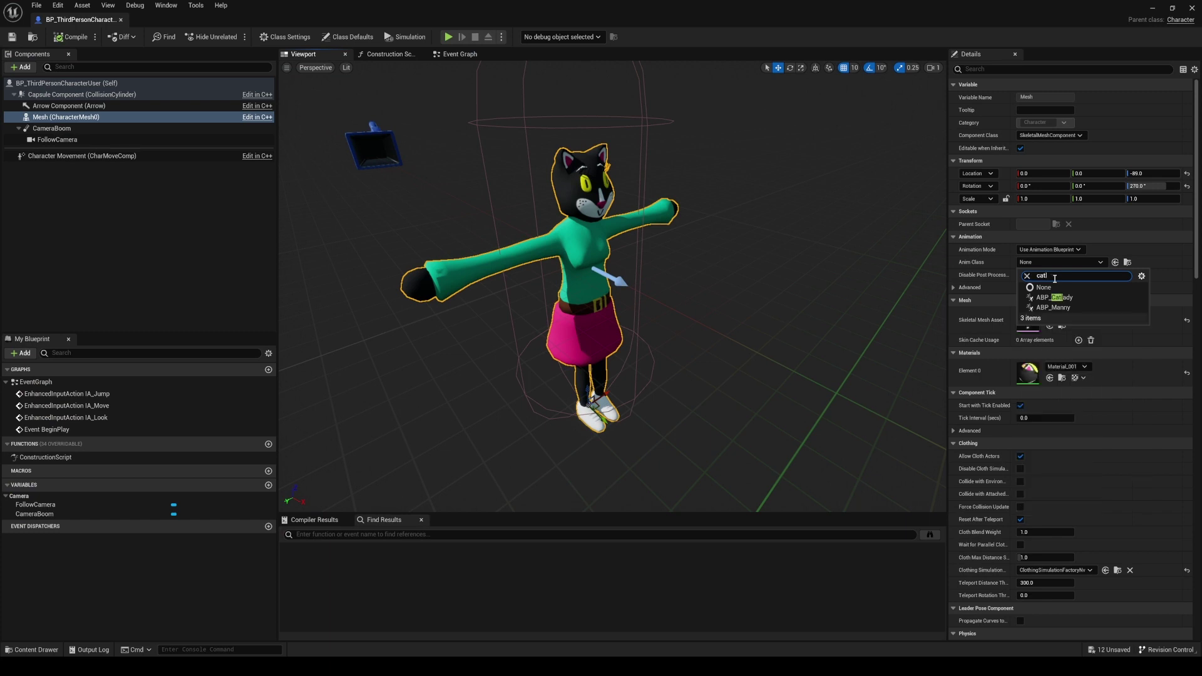
# Step: Assign ABP_Catlady as the animation class of the character blueprint's mesh
pyautogui.click(1056, 298)
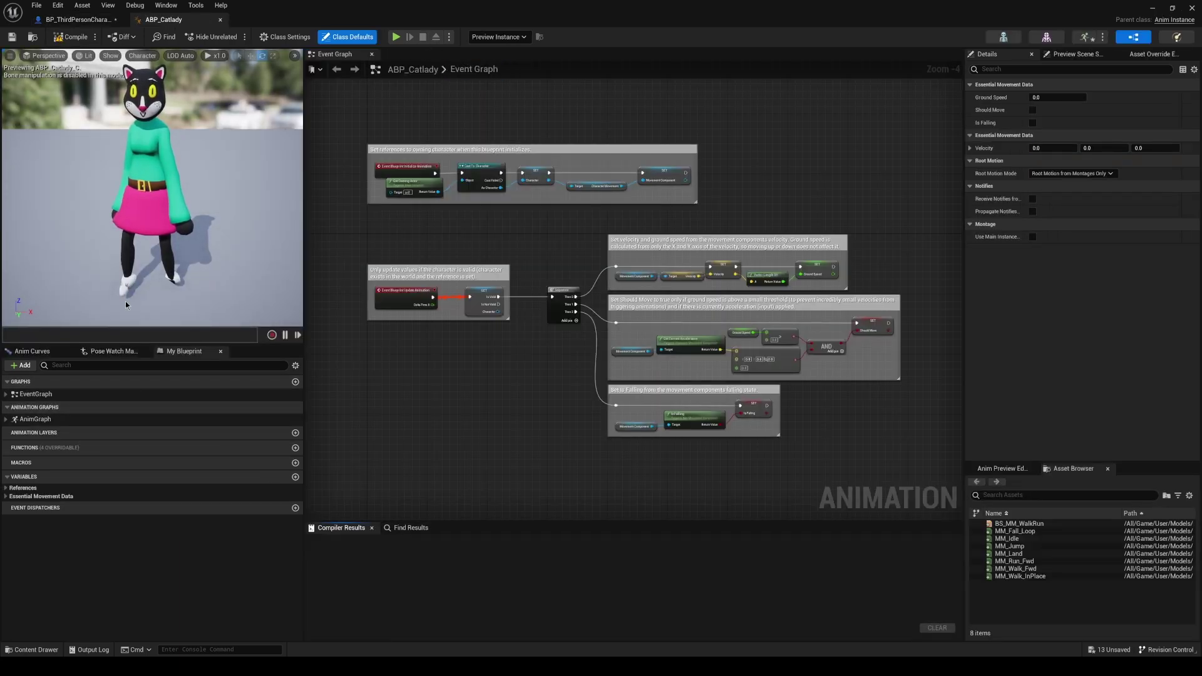
# Step: Delete the Control Rig node and the Is Falling and NOT nodes from ABP_Catlady's AnimGraph
pyautogui.doubleClick(92, 421)
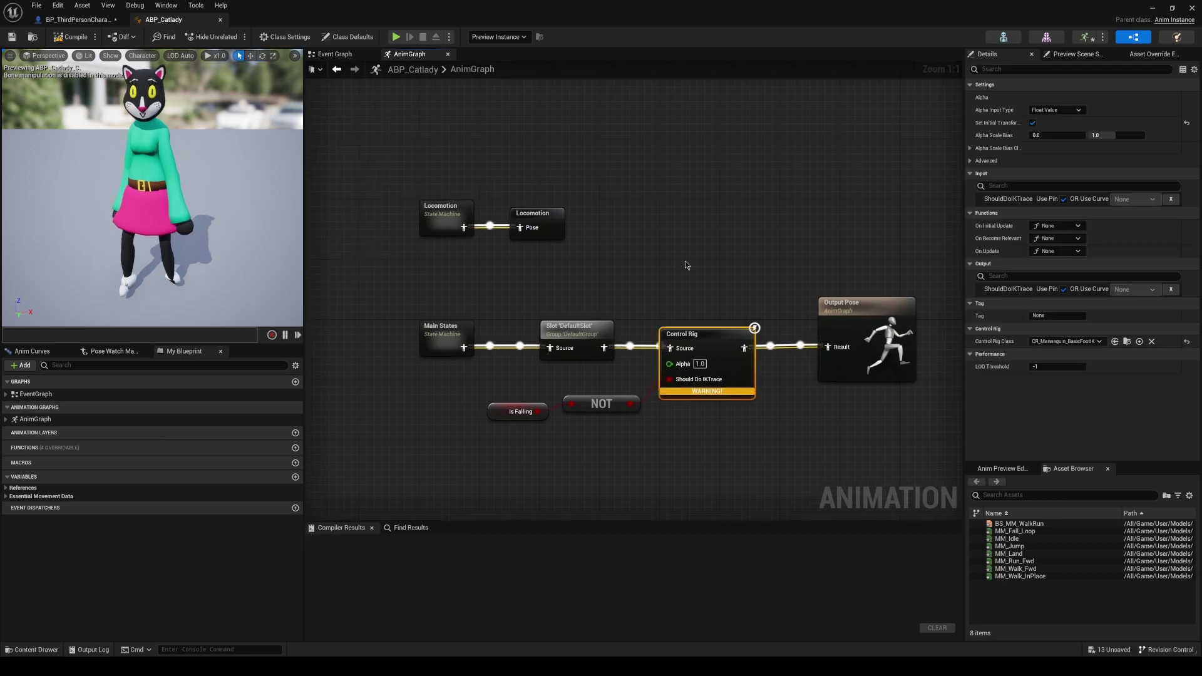
pyautogui.moveTo(718, 318); pyautogui.dragTo(728, 294, button='right')
pyautogui.moveTo(718, 308); pyautogui.dragTo(726, 308)
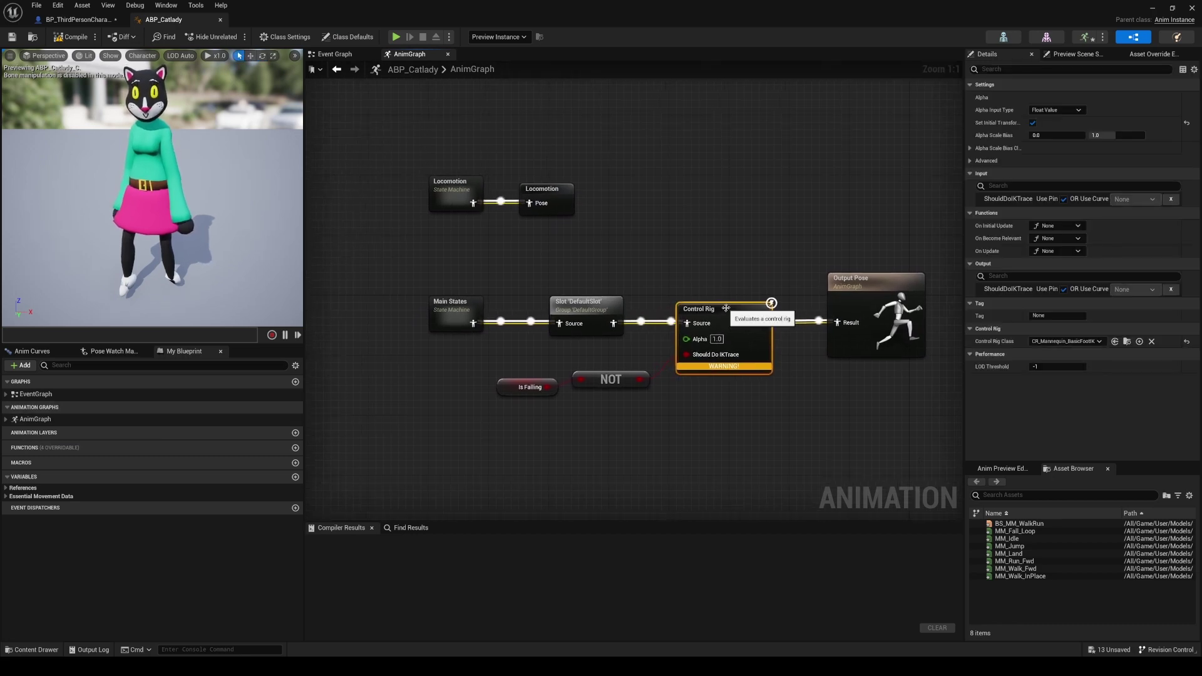
pyautogui.press('Delete')
pyautogui.moveTo(722, 425); pyautogui.dragTo(476, 364)
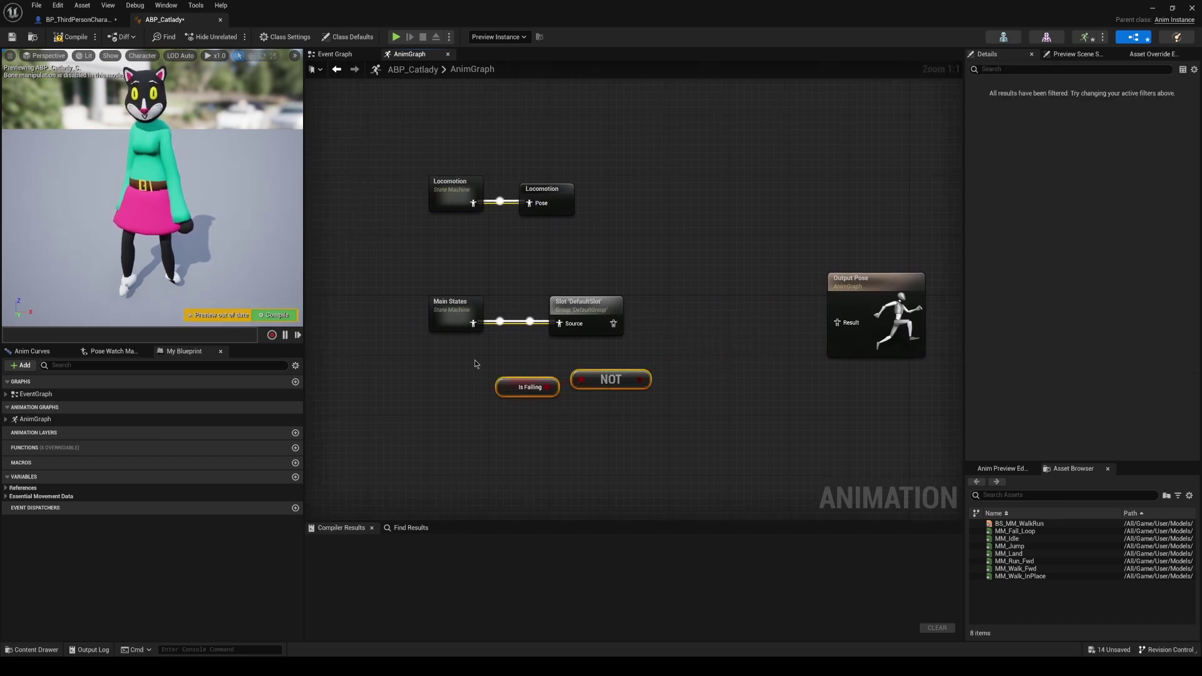
pyautogui.press('Delete')
# Step: Connect the DefaultSlot node's output to the Output Pose result and compile ABP_Catlady
pyautogui.moveTo(614, 323); pyautogui.dragTo(837, 323)
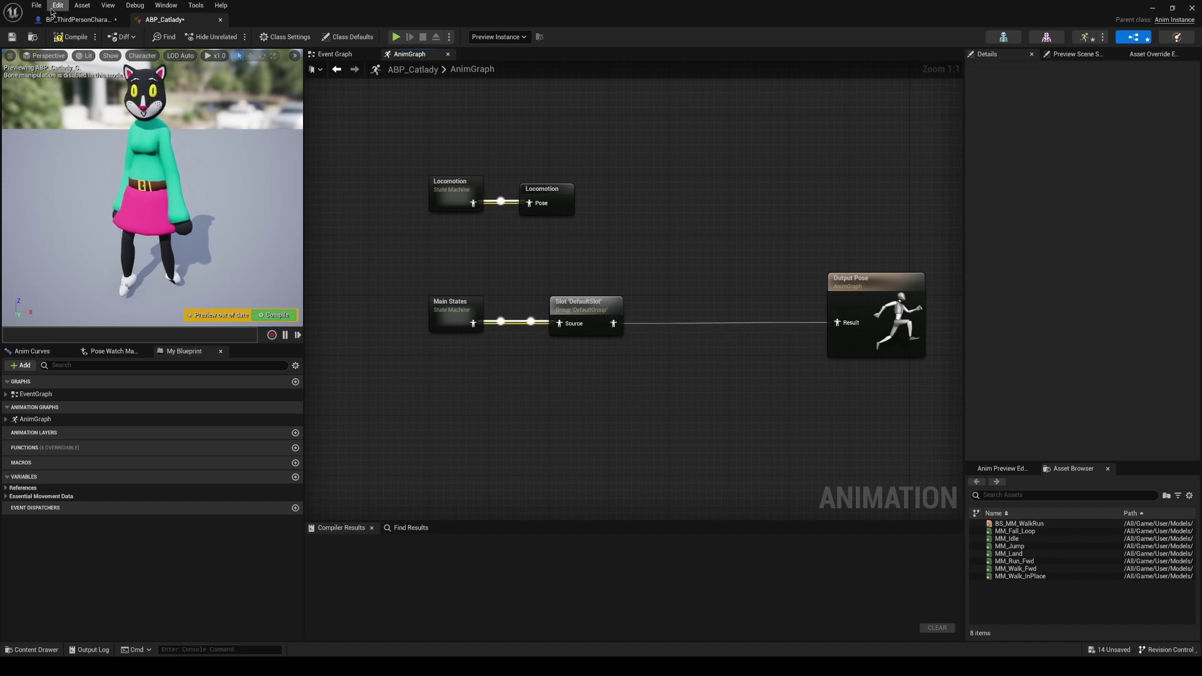
pyautogui.click(71, 37)
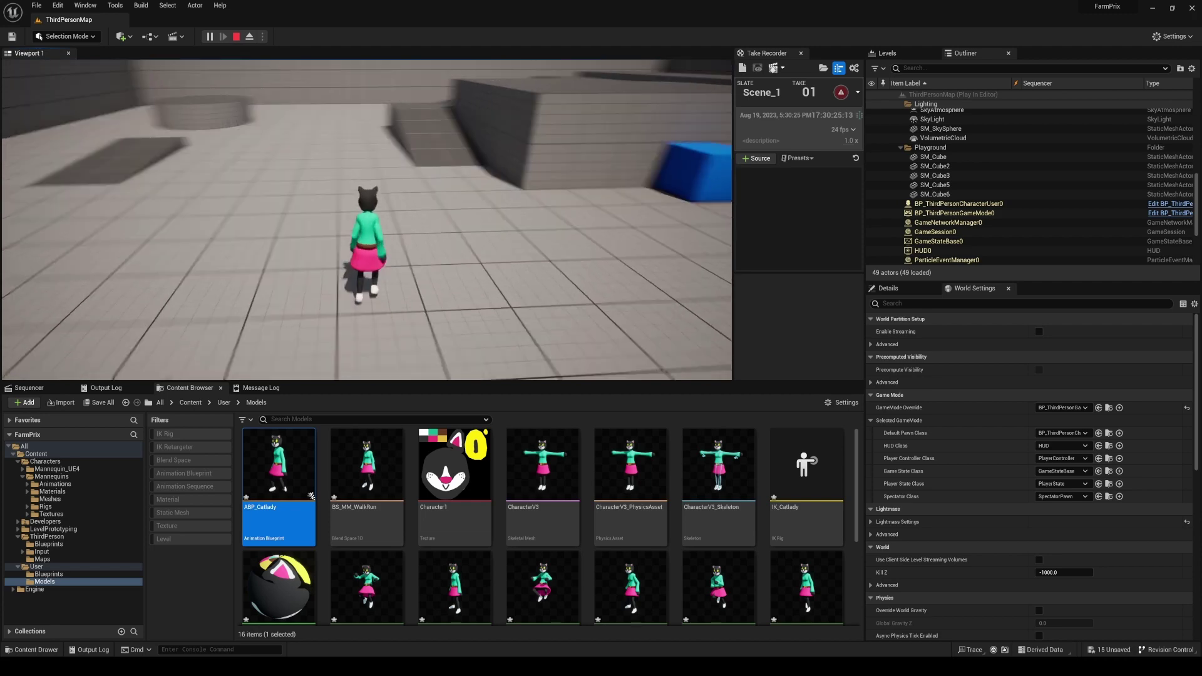
# Step: Run and jump with the cat character in the playing level to test the retargeted animations
pyautogui.press('d')
pyautogui.press('w')
pyautogui.press('space')
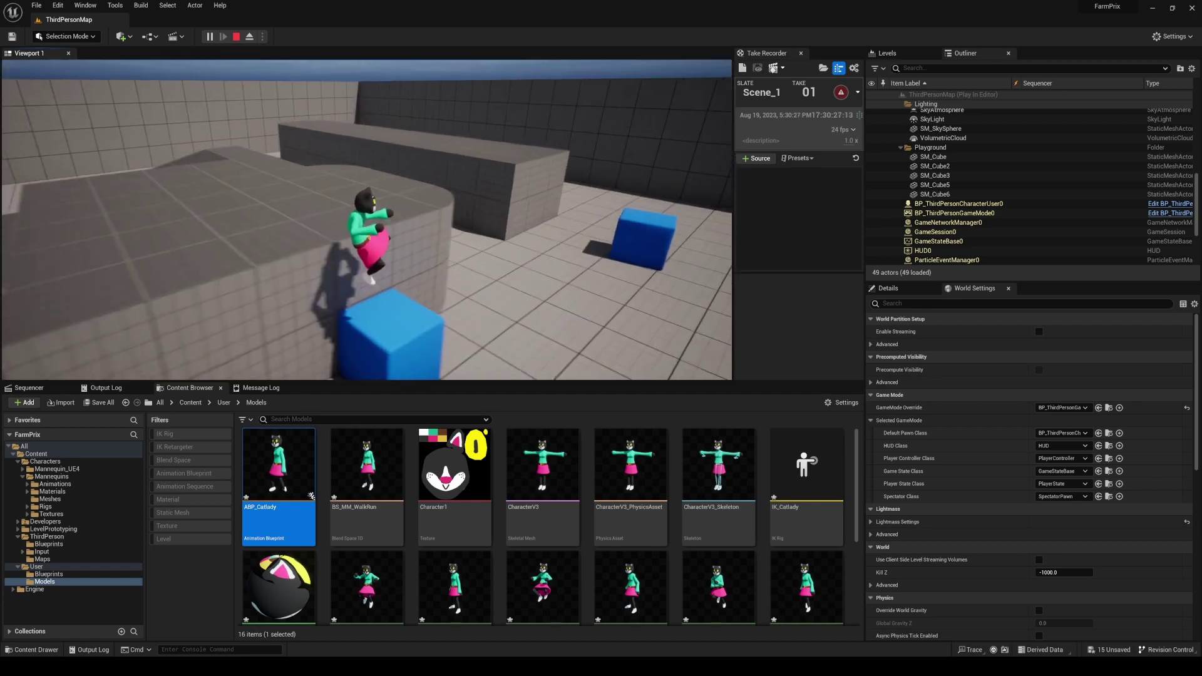